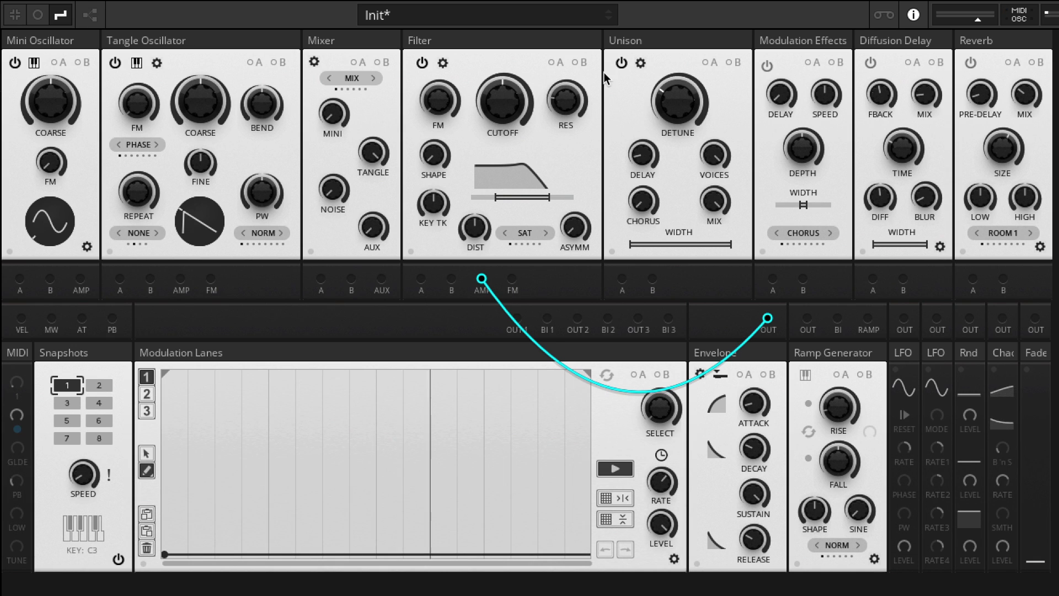
Switch off the Unison module and open the Filter's cutoff fully
left_click(622, 62)
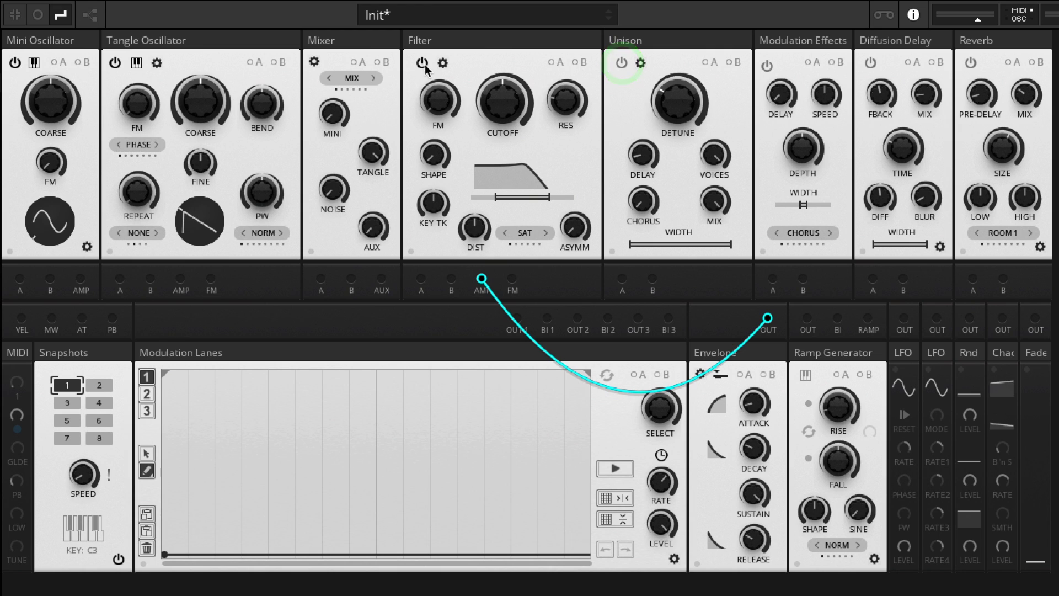
left_click_drag(503, 105, 503, 88)
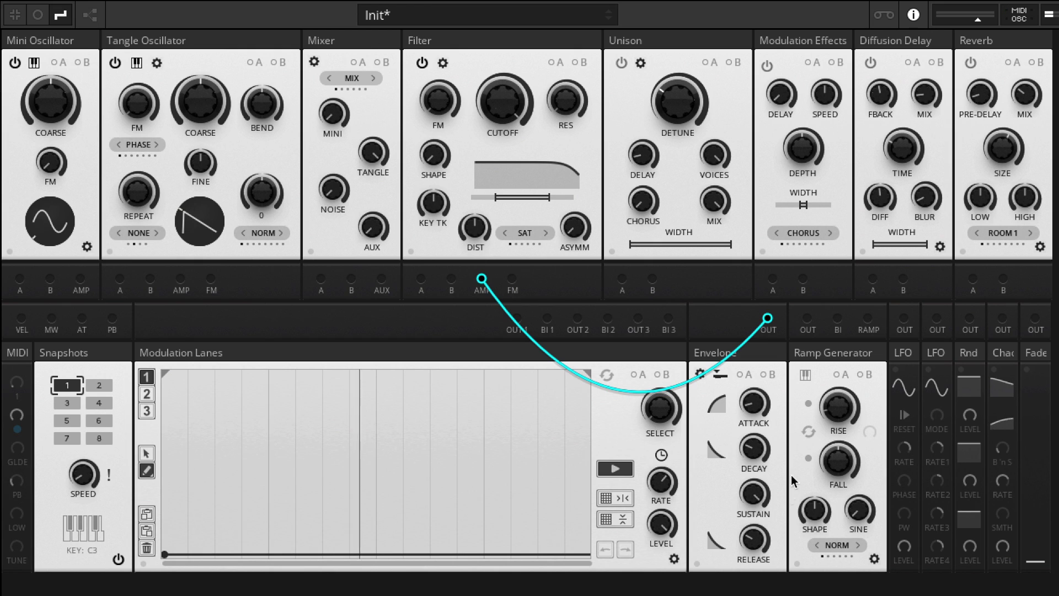
left_click(755, 568)
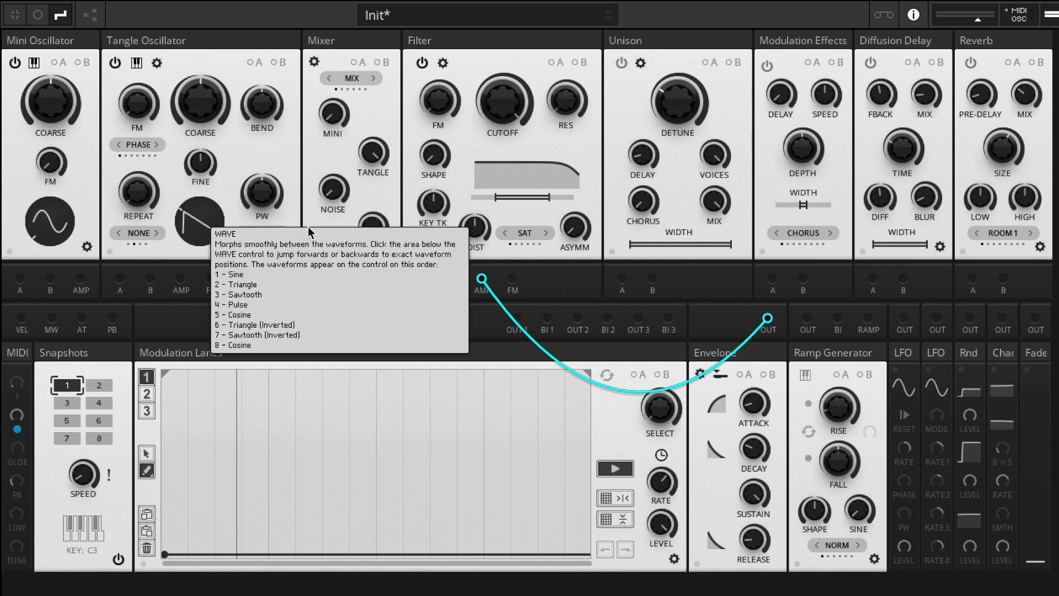
Try the Mixer's Tangle level turned down, and switch the Mini Oscillator's waveform to sawtooth
left_click(374, 154)
left_click_drag(375, 158, 369, 525)
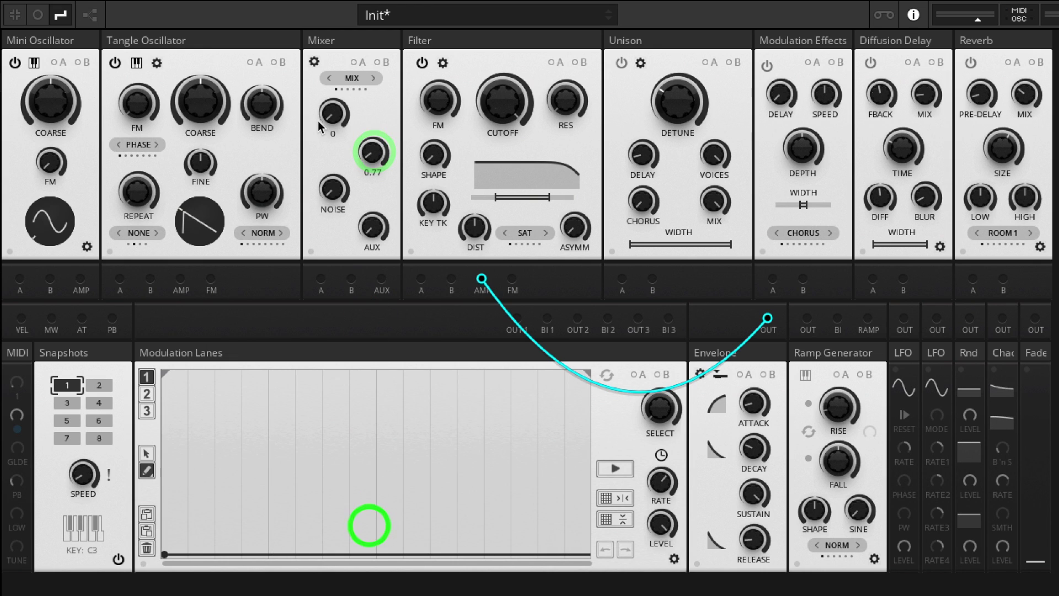
left_click(69, 242)
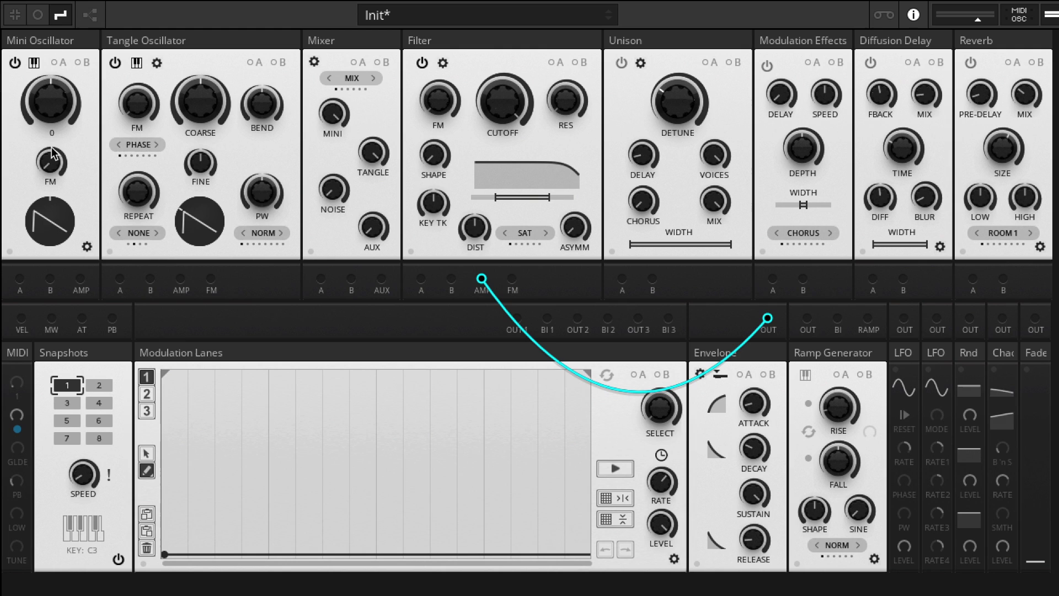
left_click(67, 110)
left_click_drag(66, 111, 67, 108)
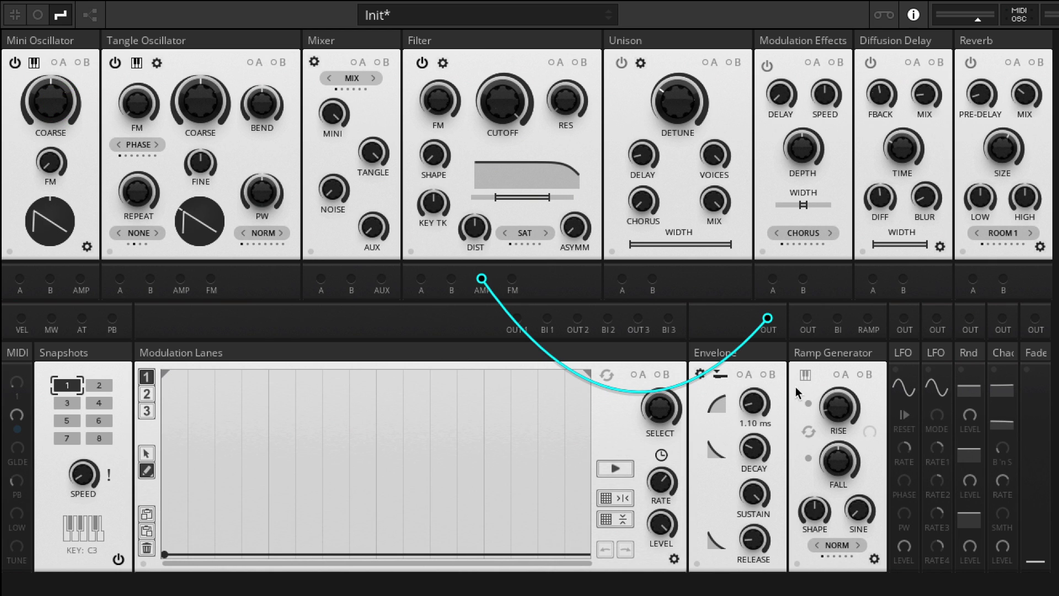
left_click(307, 567)
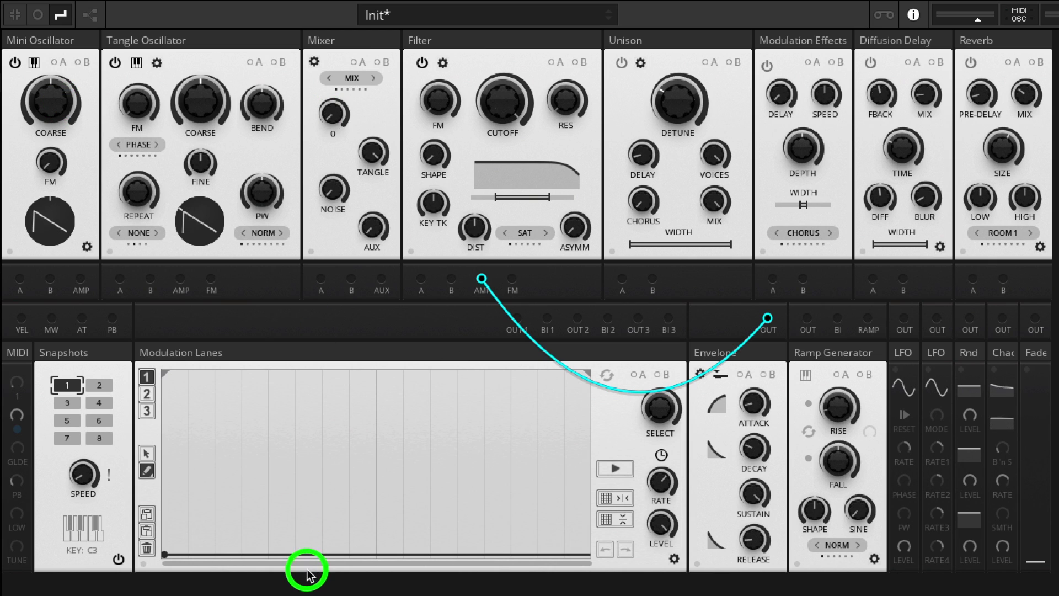
Patch the Ramp Generator's BI output into the Mixer's AUX input, with the generator's keyboard tracking and looping enabled
left_click_drag(837, 318, 380, 278)
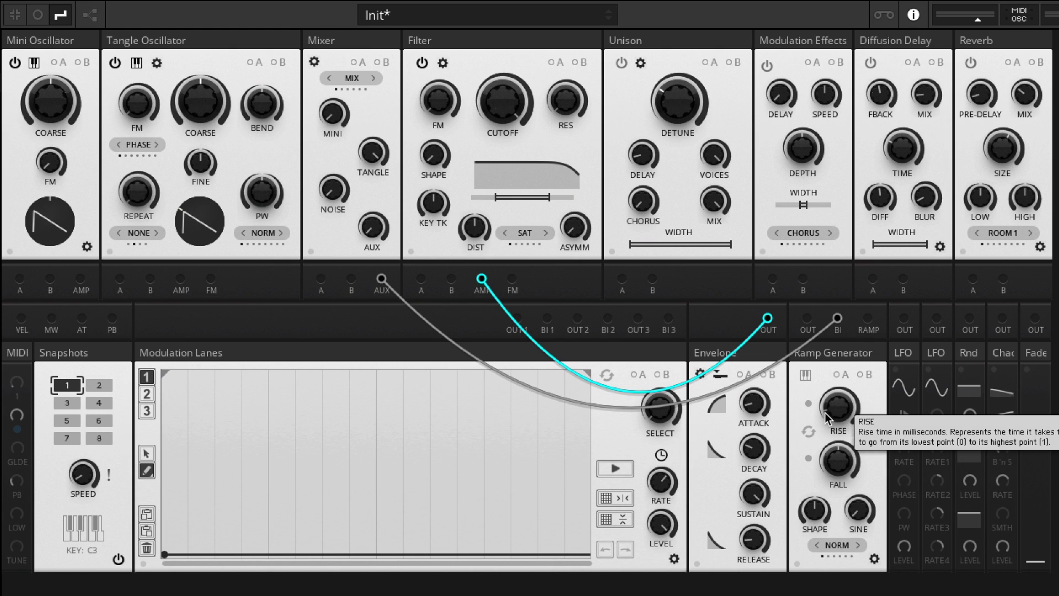
left_click(837, 456)
left_click(804, 376)
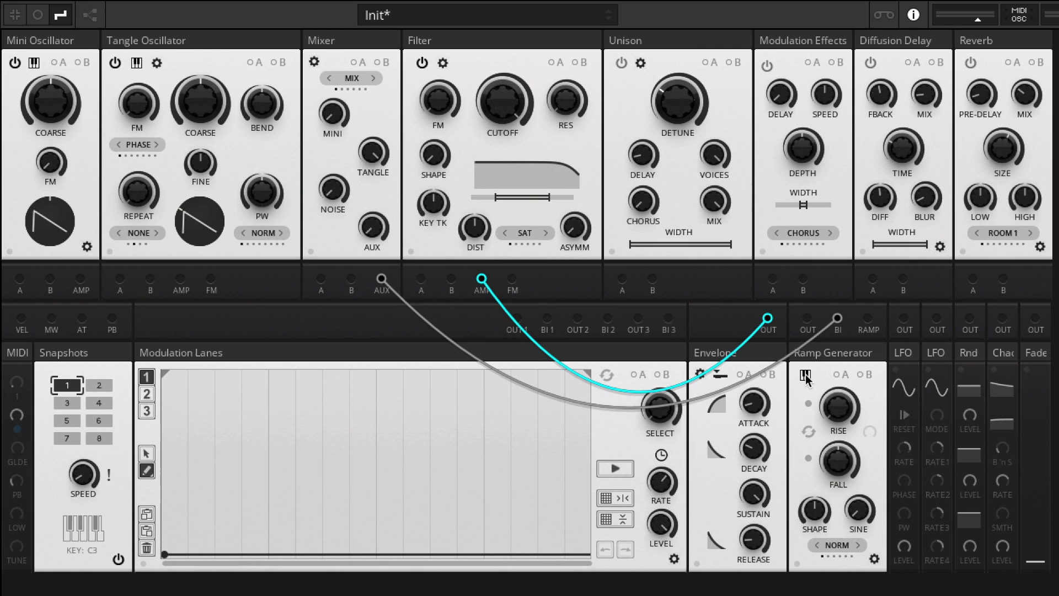
left_click(809, 432)
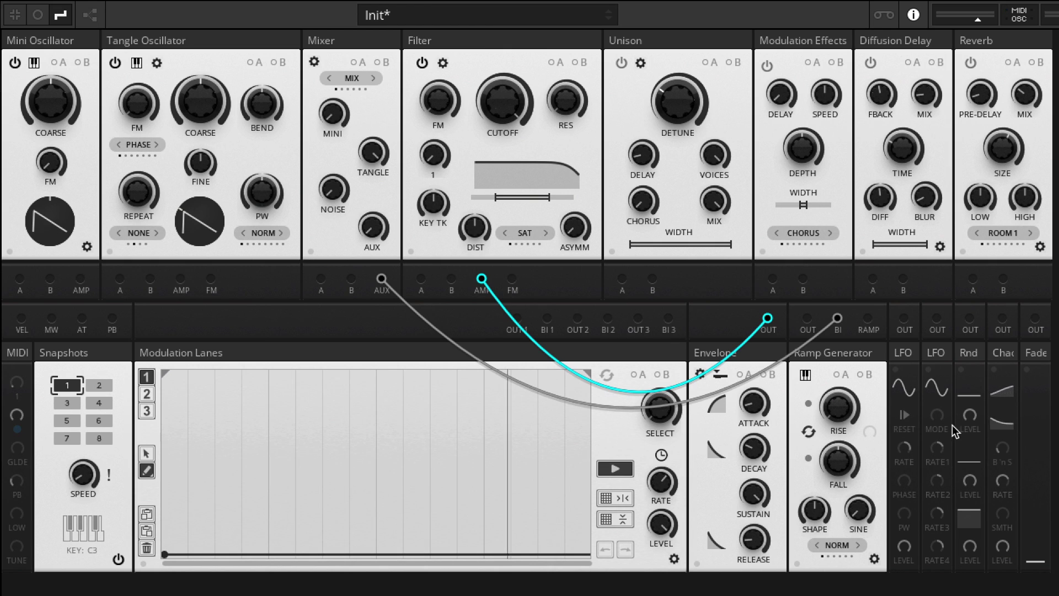
left_click(815, 584)
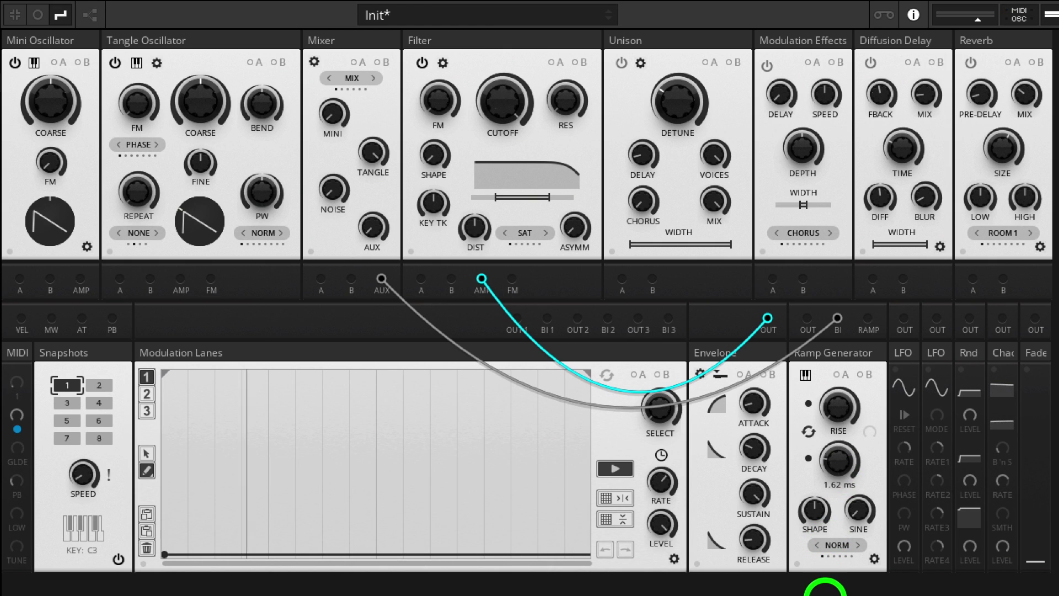
left_click(372, 228)
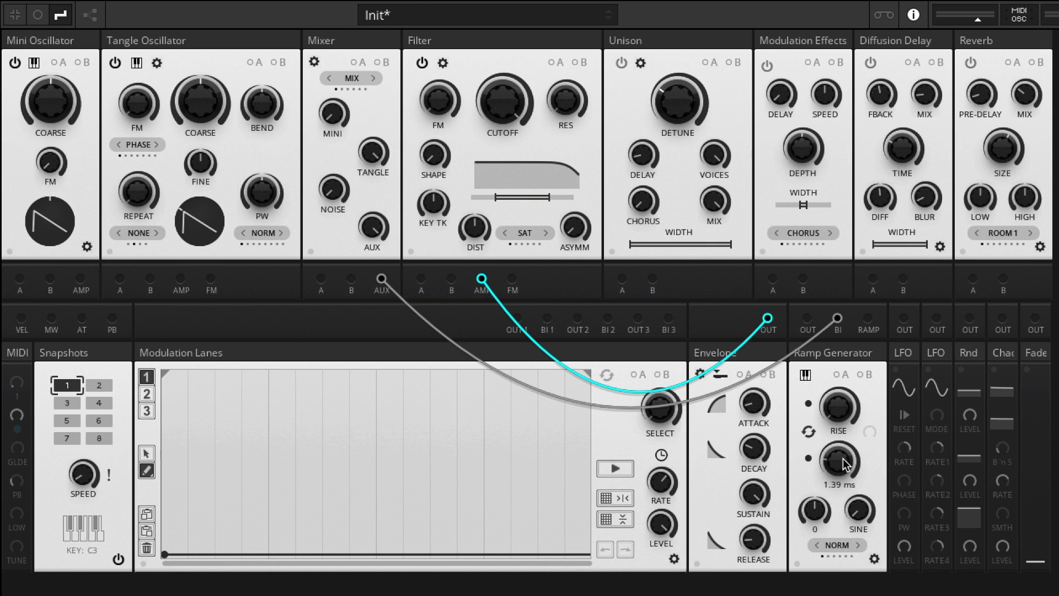
left_click_drag(844, 465, 848, 406)
left_click(333, 112)
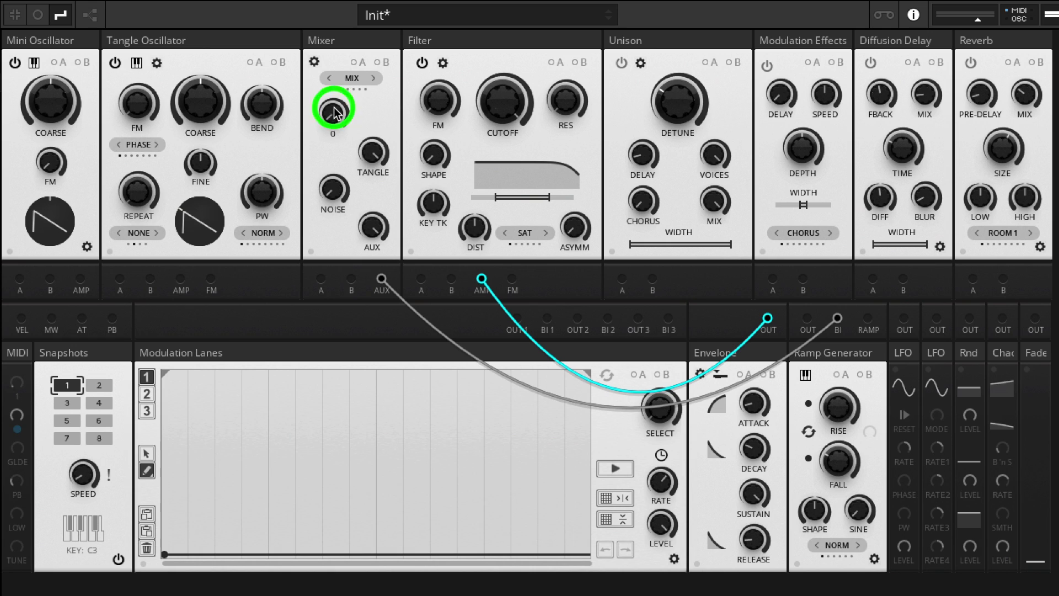
left_click_drag(334, 112, 334, 112)
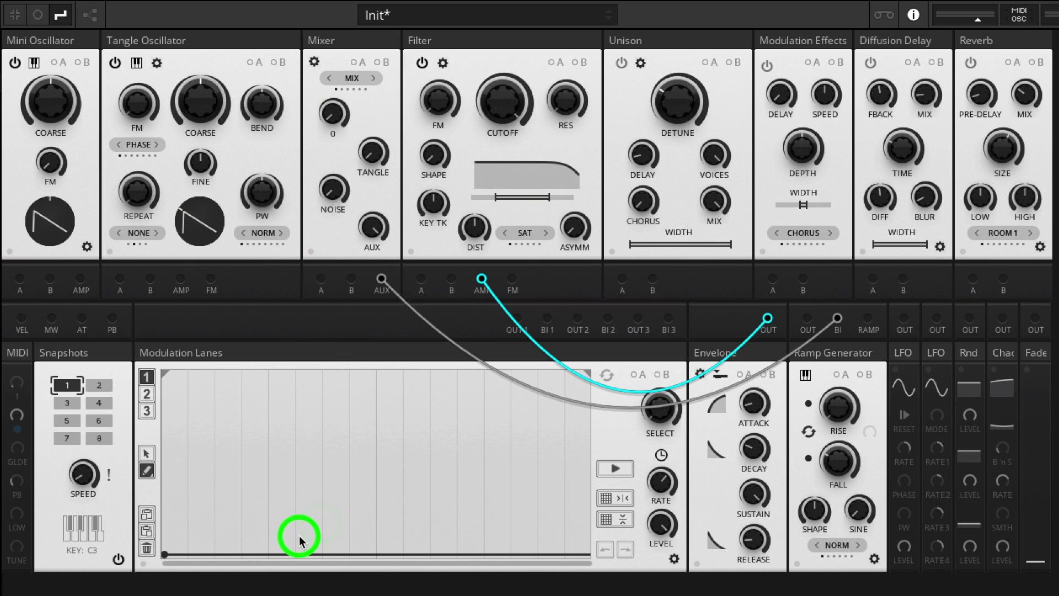
Set the Ramp Generator's shape to 44.0 and adjust its rise and fall times
mouse_move(806, 514)
left_mouse_down()
mouse_move(812, 462)
mouse_move(812, 475)
left_mouse_up()
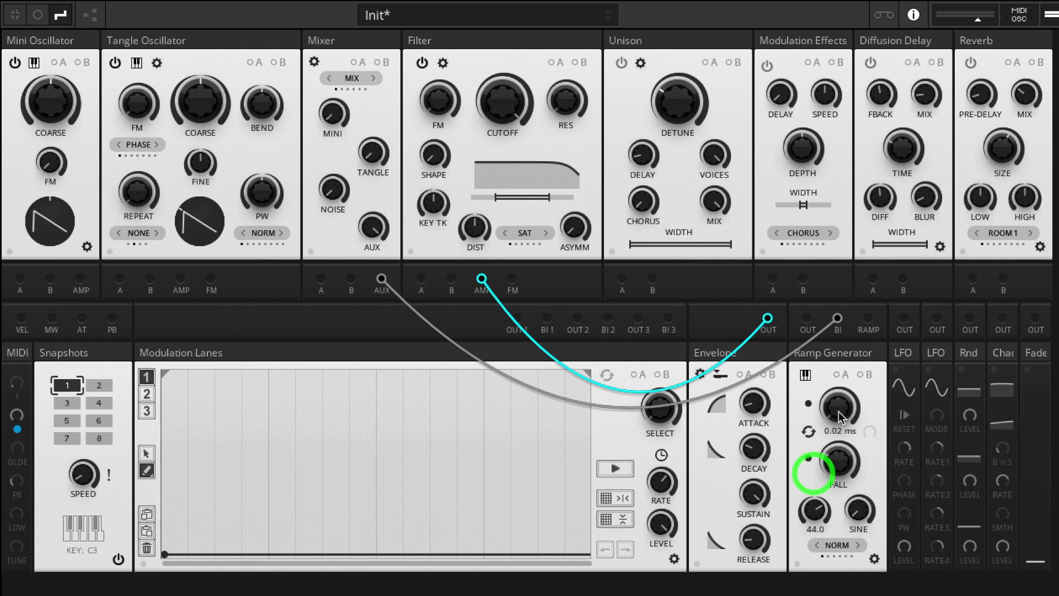
left_click_drag(839, 420, 839, 511)
left_click(832, 467)
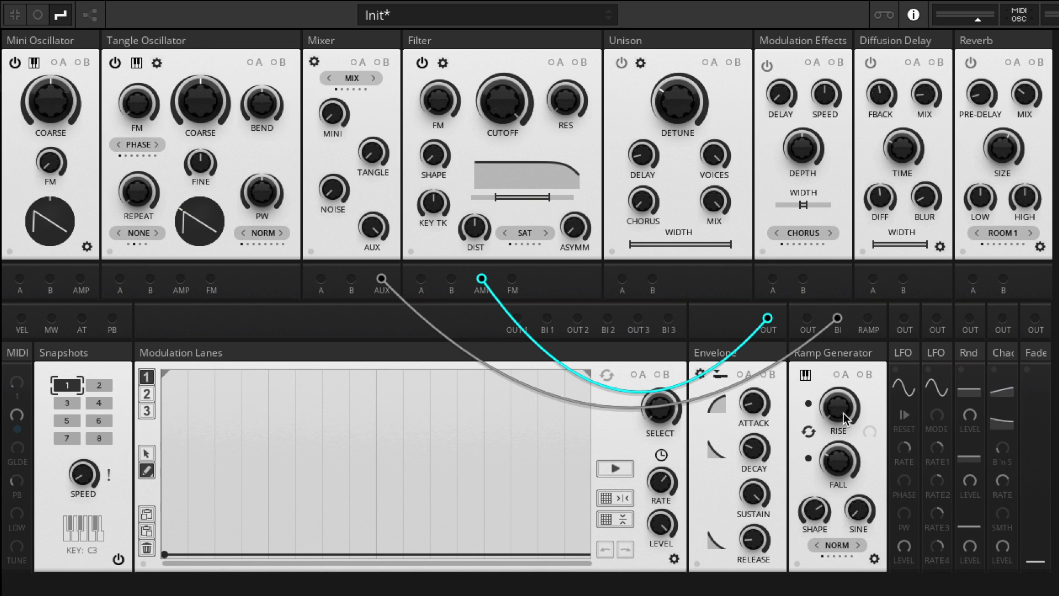
left_click_drag(842, 414, 846, 469)
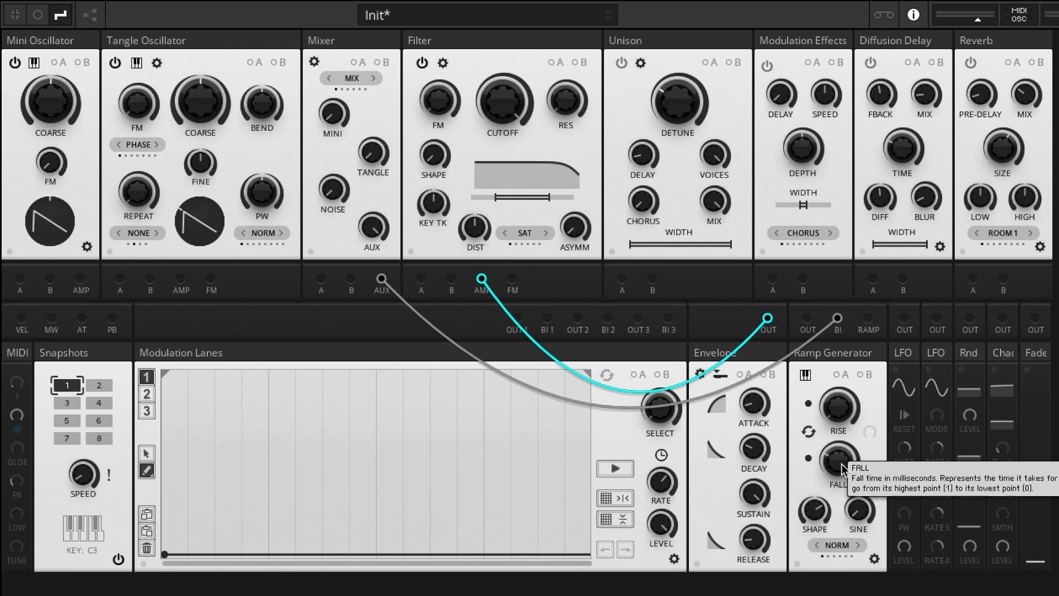
key("space")
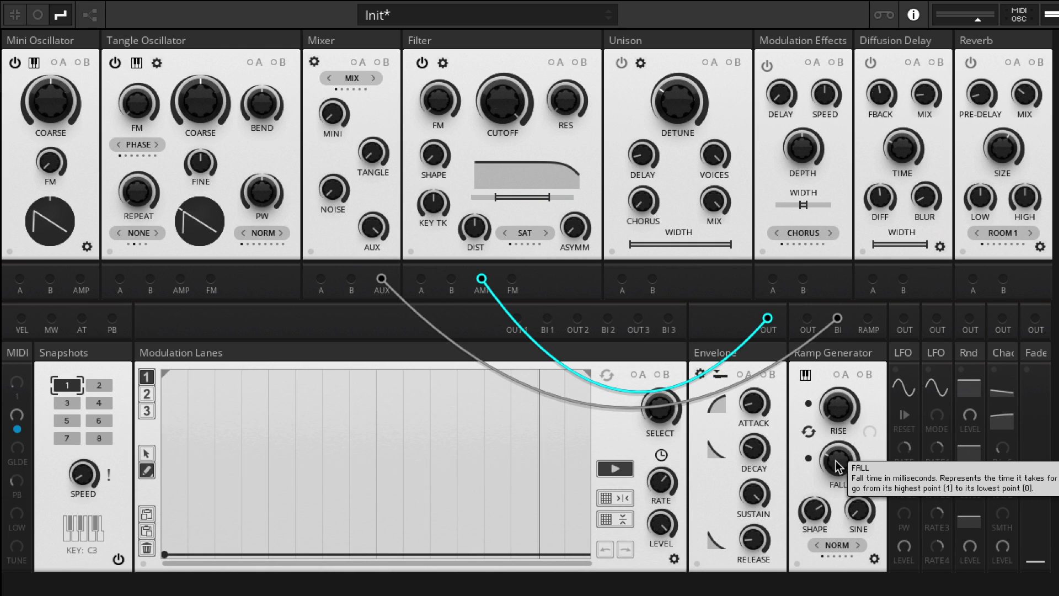
key("space")
Try the Ramp Generator's shape at -75.0, settle it at 75.0, and adjust the Mixer's Tangle and Mini levels
left_click_drag(373, 152, 379, 3)
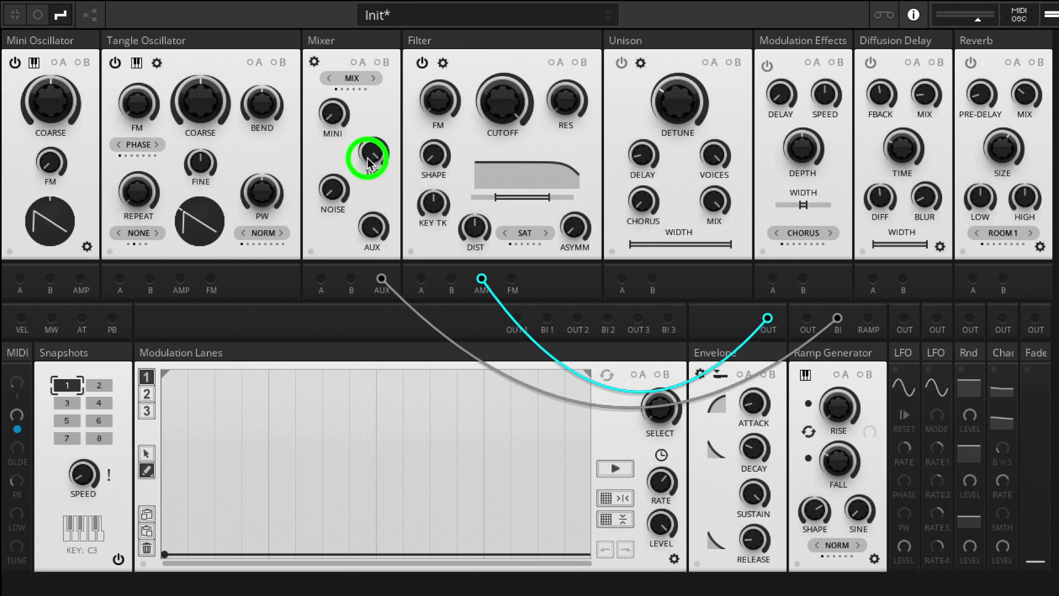
left_click(353, 469)
left_click_drag(816, 512, 816, 595)
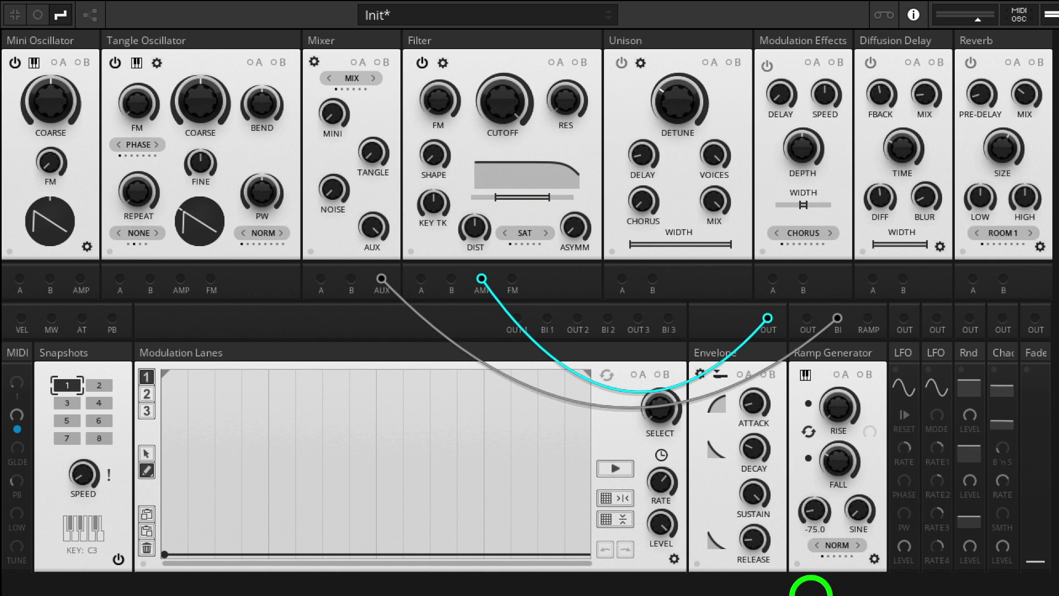
left_click_drag(811, 593, 803, 488)
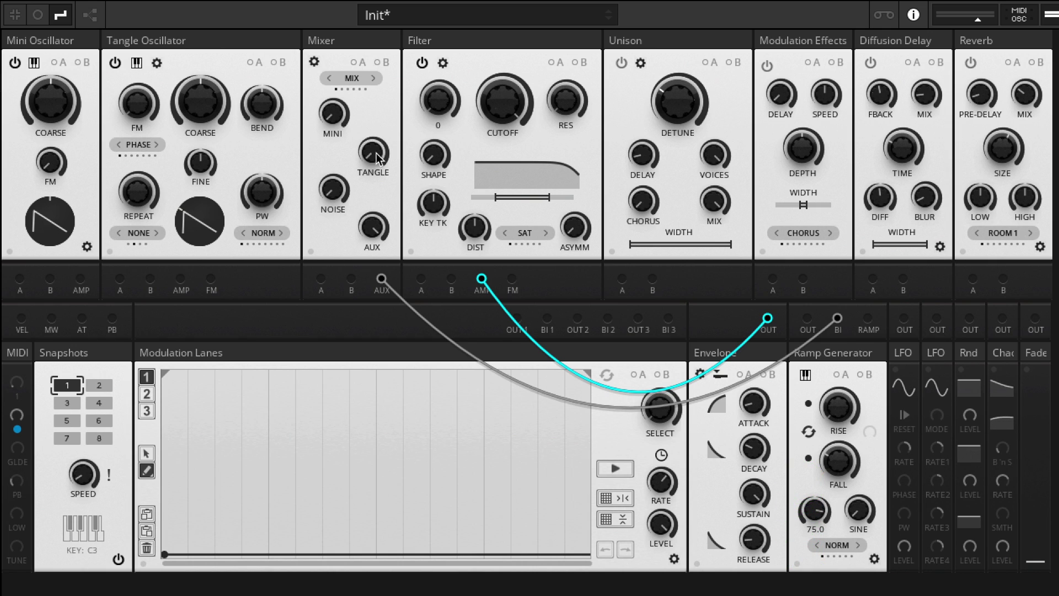
left_click_drag(332, 113, 333, 83)
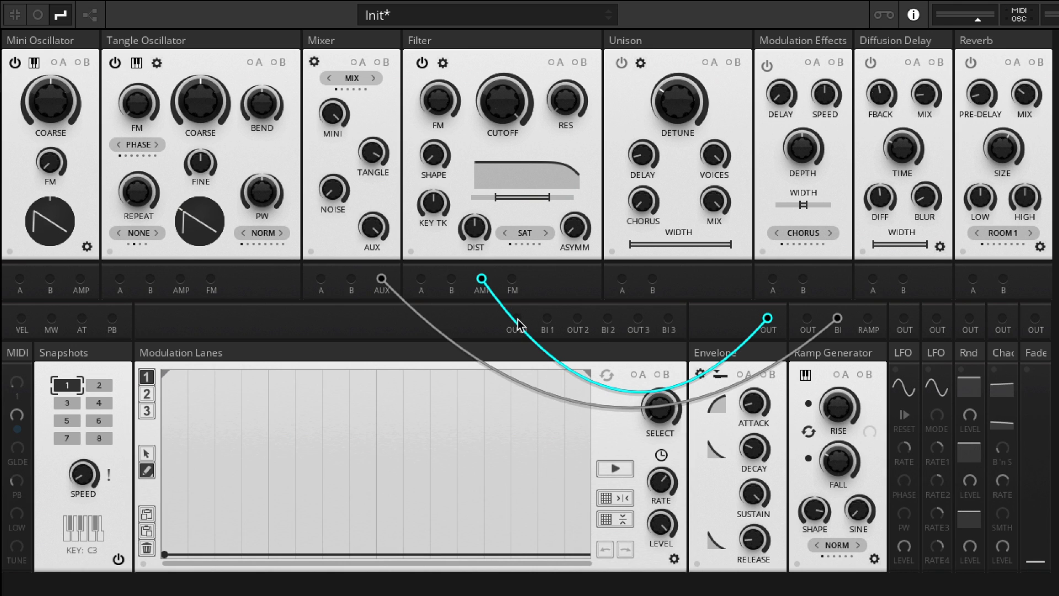
Patch Modulation Lanes OUT 1 to the Filter's A input and draw a lane 1 curve decaying from maximum to zero over its first quarter
left_click_drag(518, 325, 421, 279)
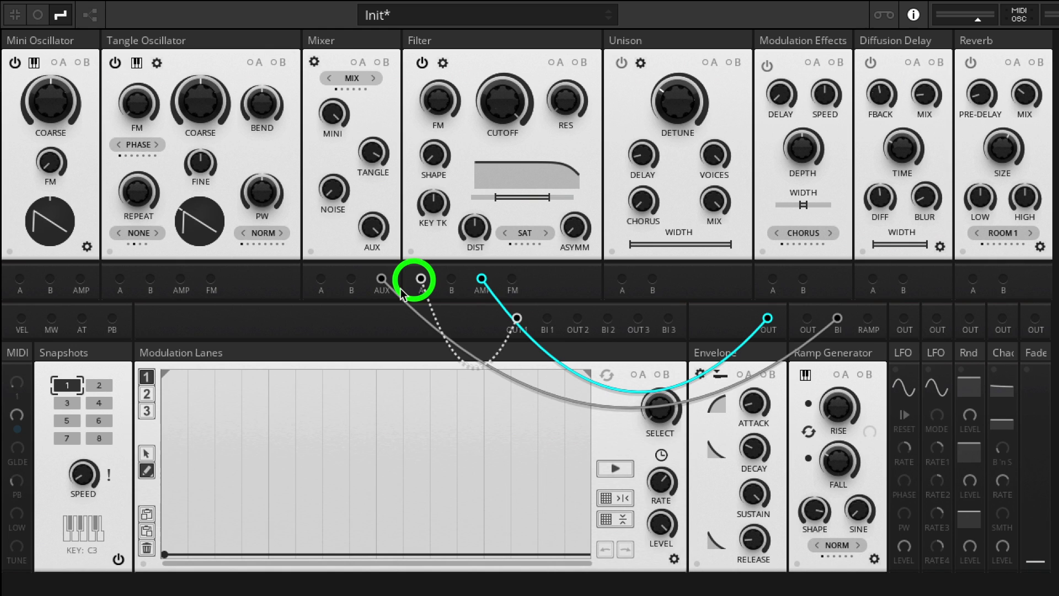
left_click_drag(165, 553, 165, 373)
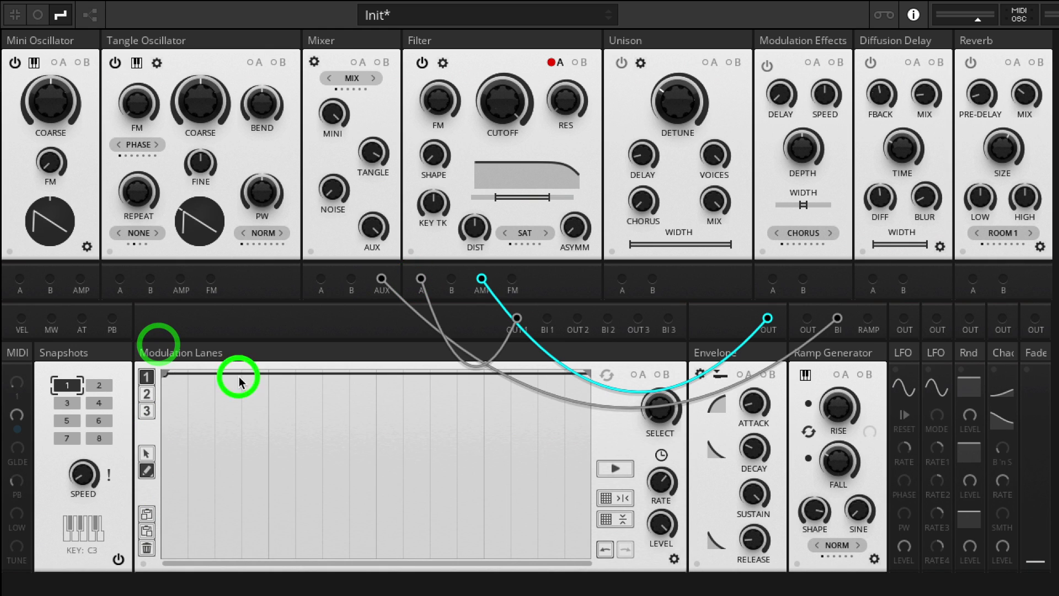
left_click_drag(236, 375, 267, 554)
left_click_drag(213, 477, 189, 500)
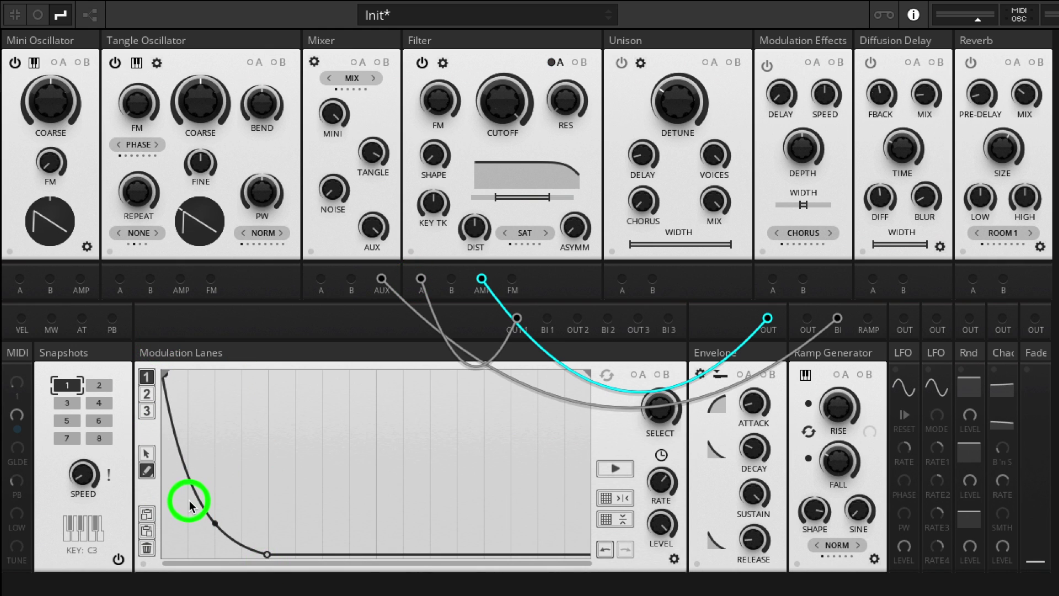
Lower the Filter's cutoff to 222 Hz and raise the depth of modulation input A on the cutoff
left_click(559, 62)
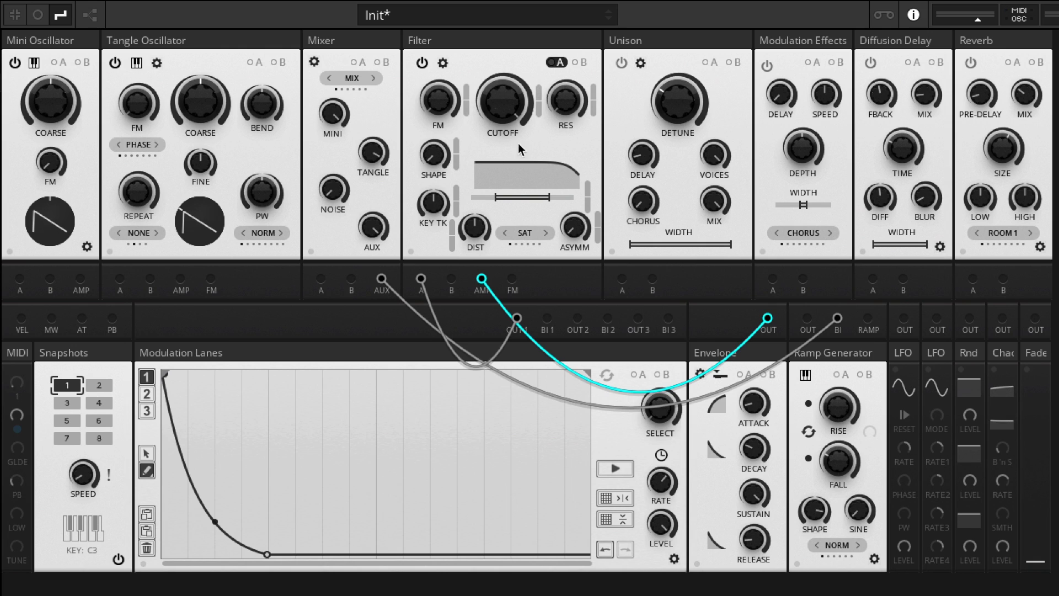
left_click_drag(504, 99, 542, 114)
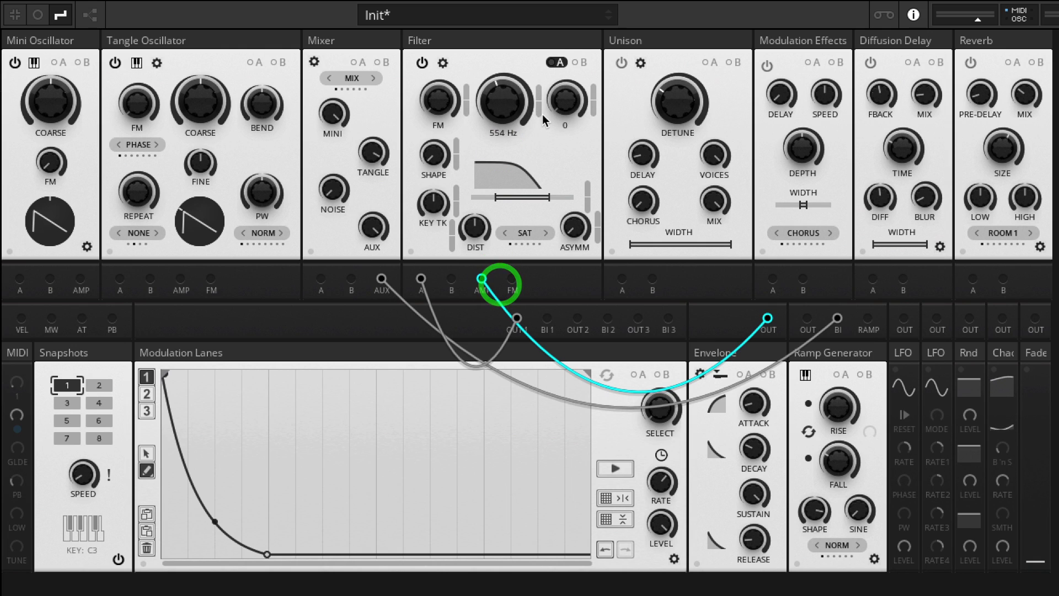
left_click_drag(529, 166, 502, 139)
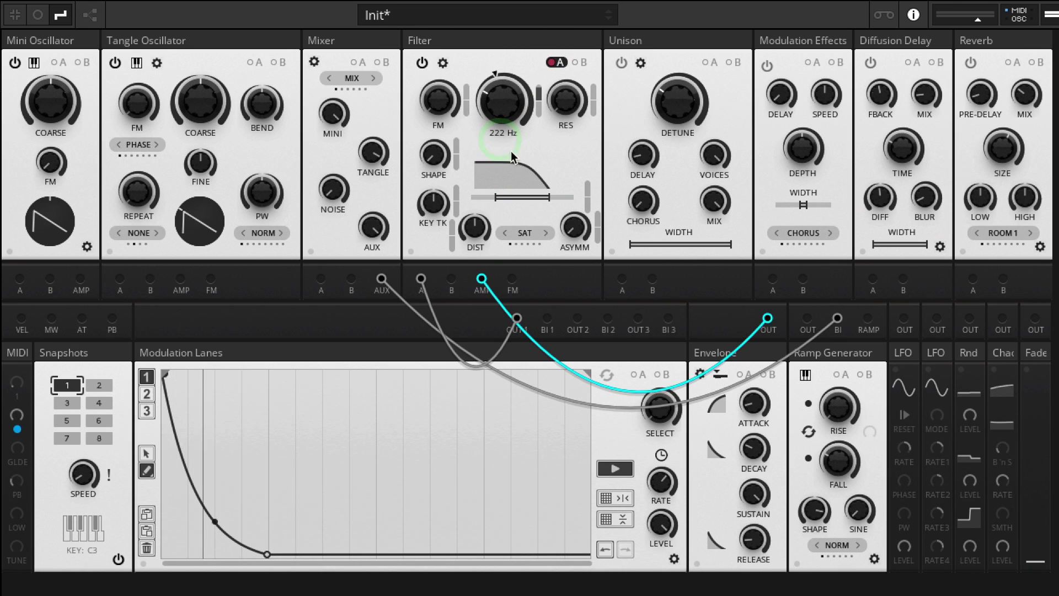
Switch the Modulation Lanes' rate from clock sync to free frequency, adjust that frequency, and tweak the Filter's resonance
left_click(660, 456)
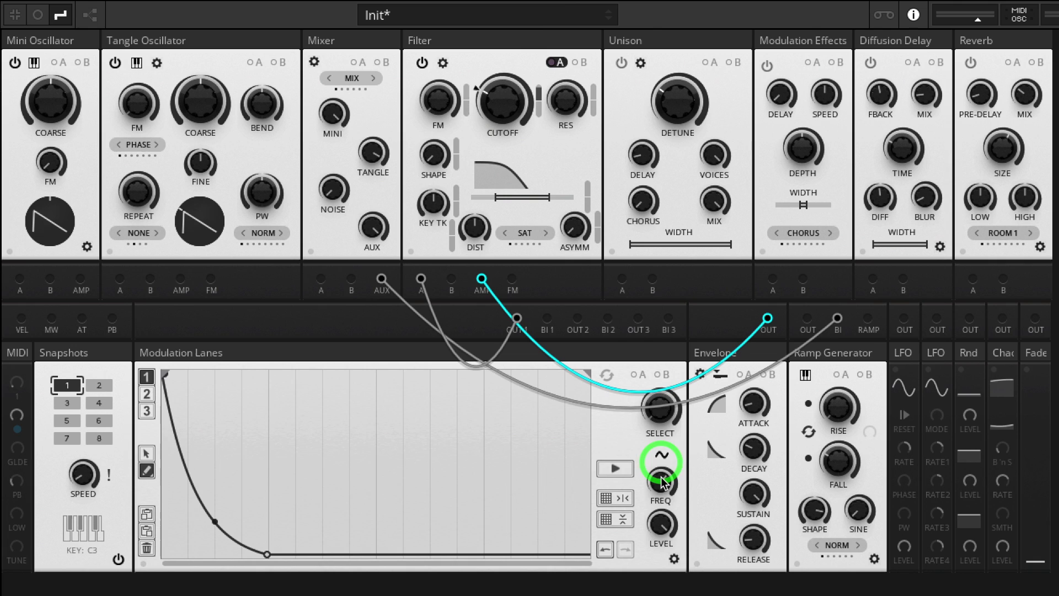
left_click_drag(663, 483, 656, 520)
mouse_move(566, 102)
left_mouse_down()
mouse_move(571, 45)
mouse_move(571, 110)
left_mouse_up()
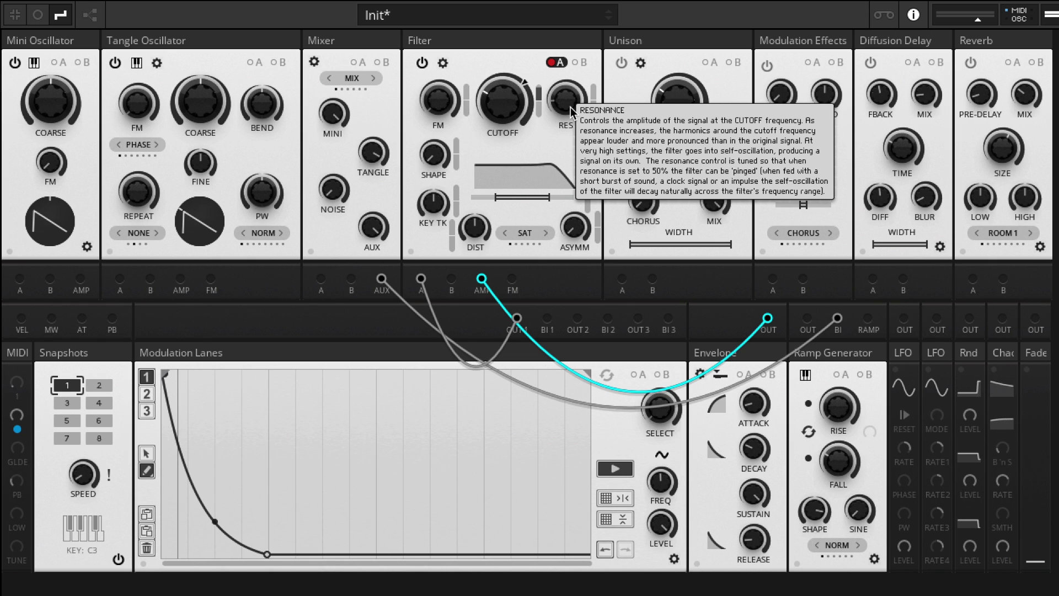
Make the lane 1 decay curve slightly less bent and set the Modulation Lanes' frequency to 6.80 Hz
mouse_move(649, 492)
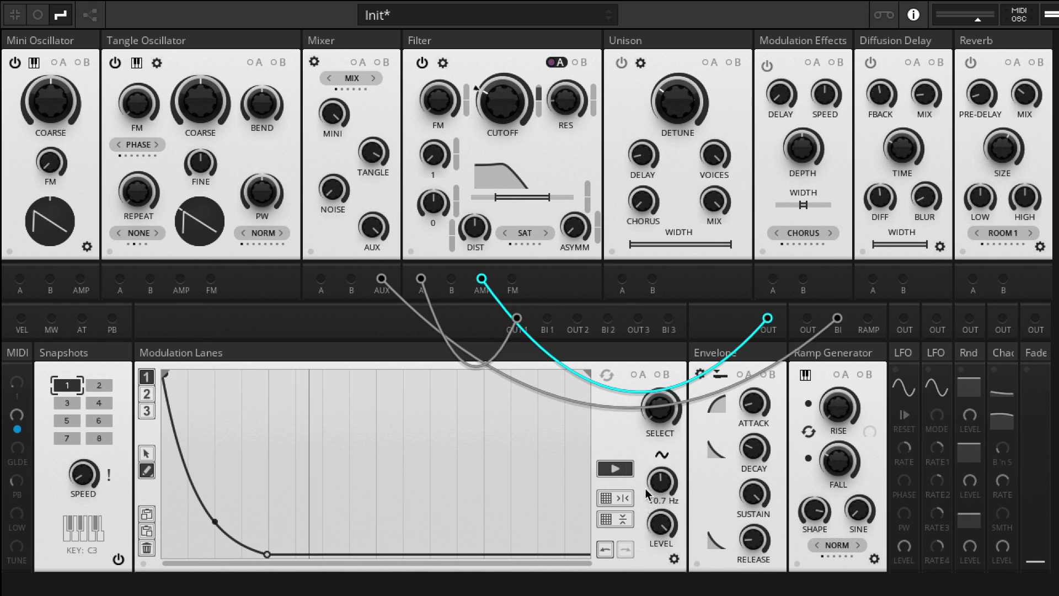
left_click_drag(215, 521, 229, 508)
left_click(662, 483)
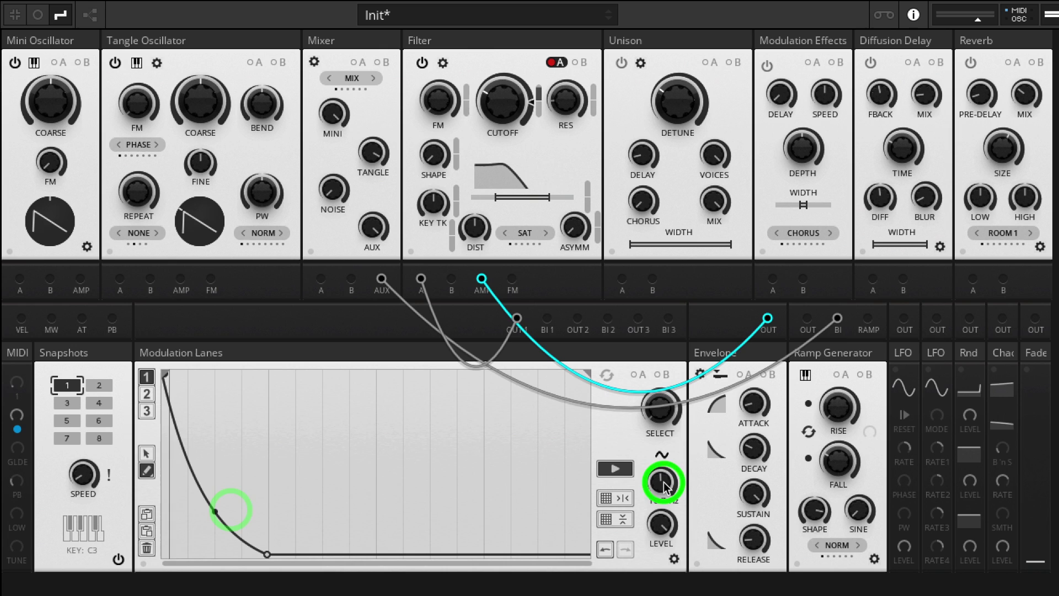
left_click_drag(665, 486, 665, 478)
Lower the Filter's base cutoff further and raise its resonance to 41
left_click(566, 93)
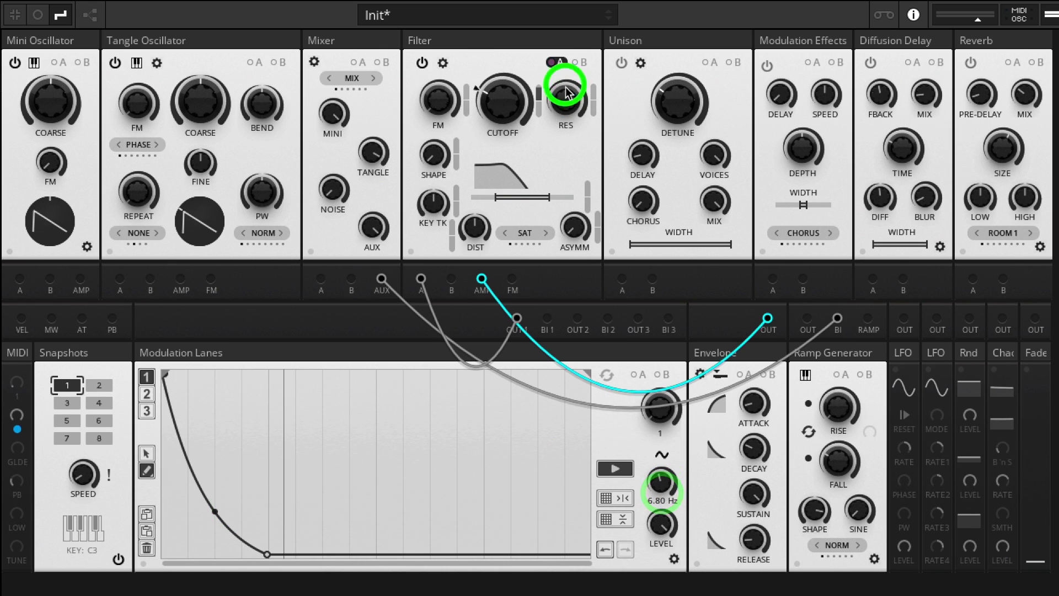
left_click(558, 62)
mouse_move(501, 104)
left_mouse_down()
mouse_move(499, 145)
mouse_move(497, 135)
left_mouse_up()
left_click_drag(568, 102, 568, 84)
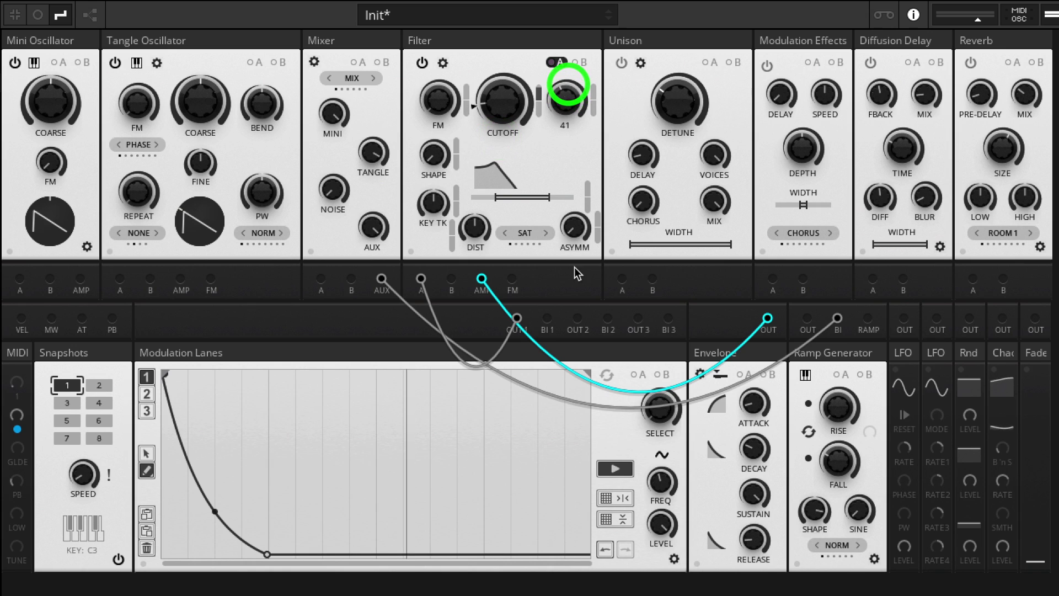
Slow the Modulation Lanes' frequency to 2.00 Hz
left_click_drag(652, 491, 653, 494)
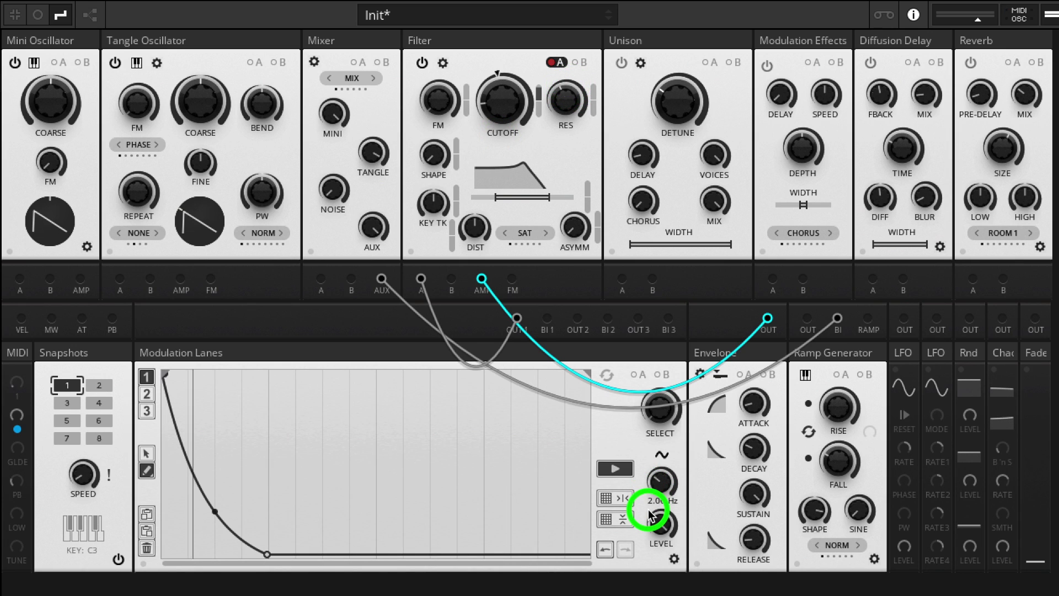
Fine-tune the Modulation Lanes' frequency to 2.06 Hz, and reset the Filter's cutoff modulation while opening up its base cutoff
left_click_drag(648, 510, 656, 506)
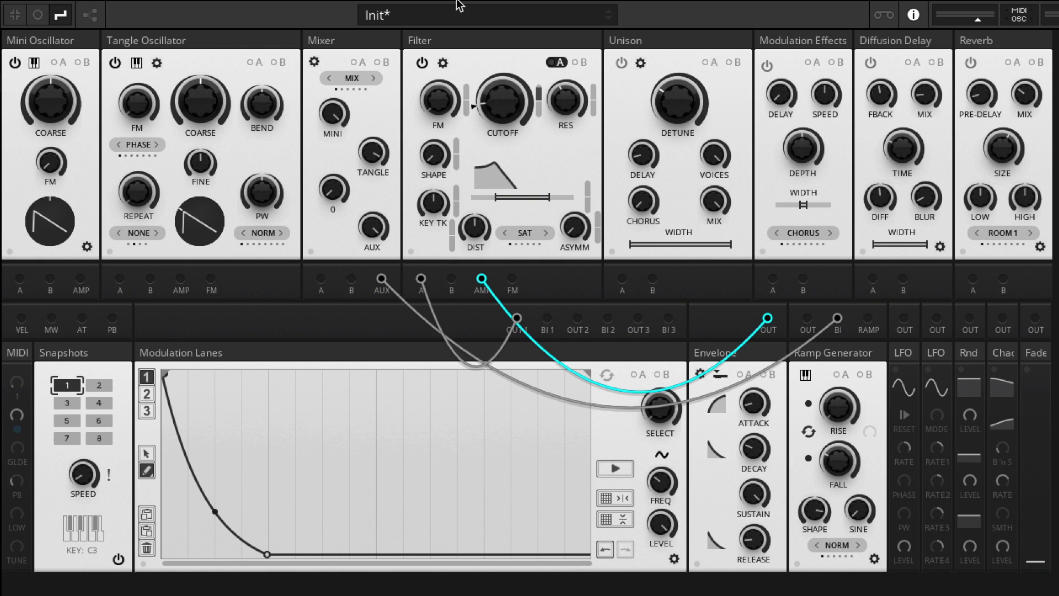
double_click(511, 103)
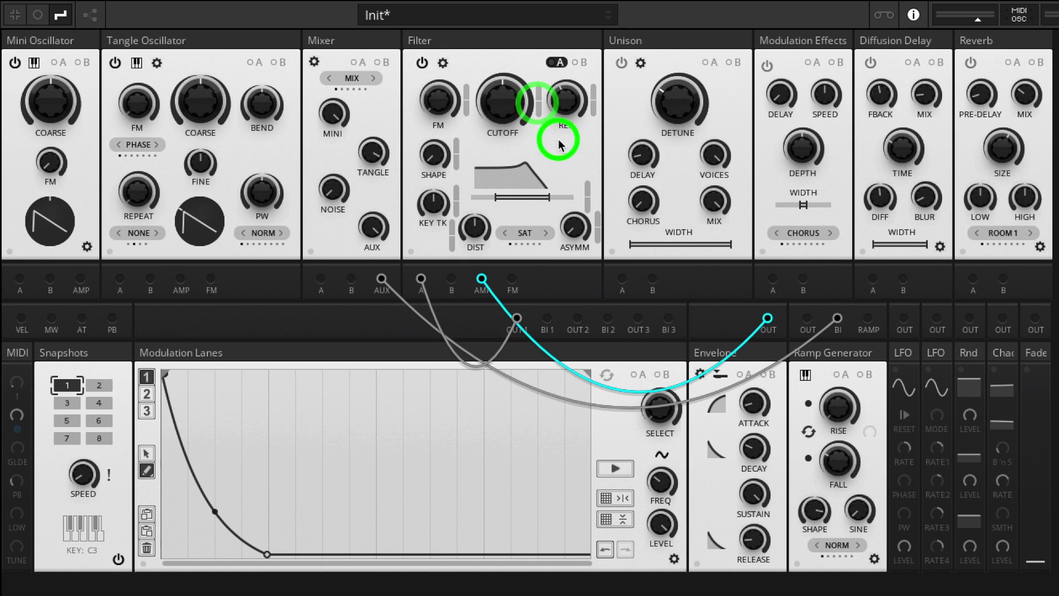
left_click_drag(498, 88, 499, 45)
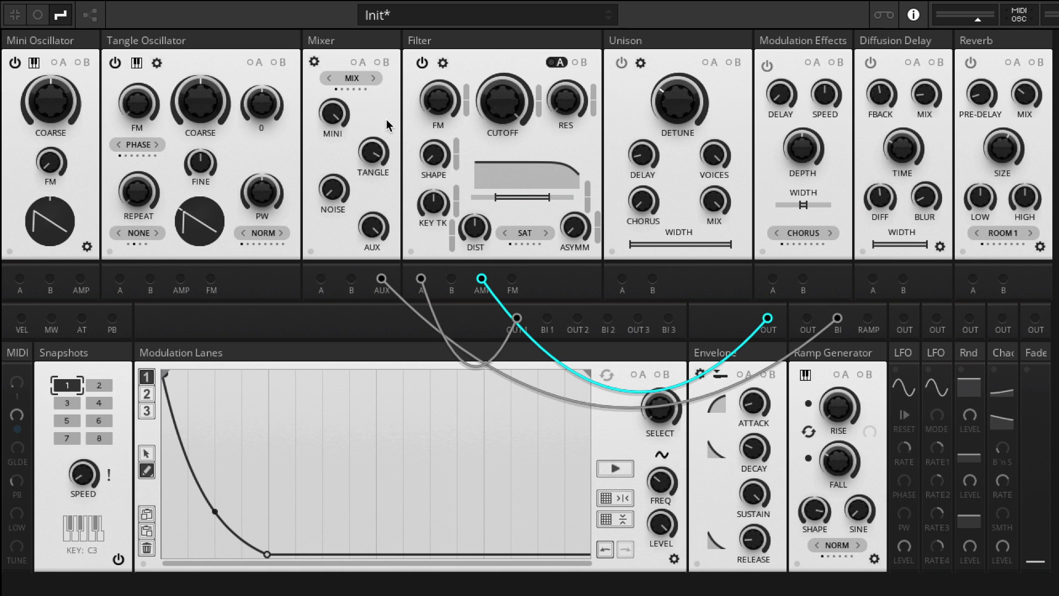
Turn down the Mixer's oscillator sources: Mini to 0, Tangle to 0.21 and Aux to 0.43
left_click_drag(334, 115, 319, 388)
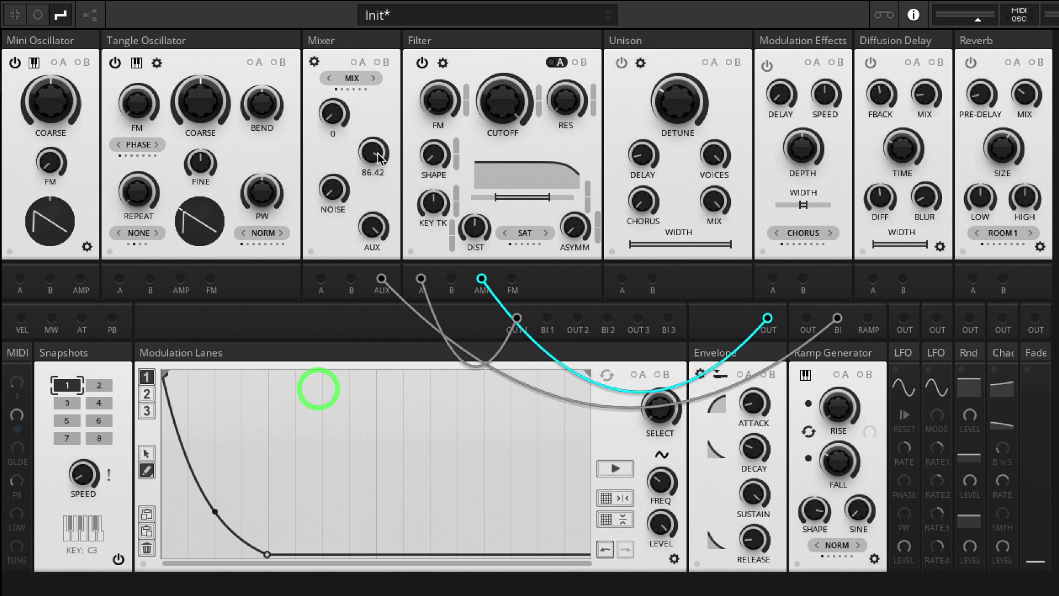
left_click_drag(375, 153, 348, 411)
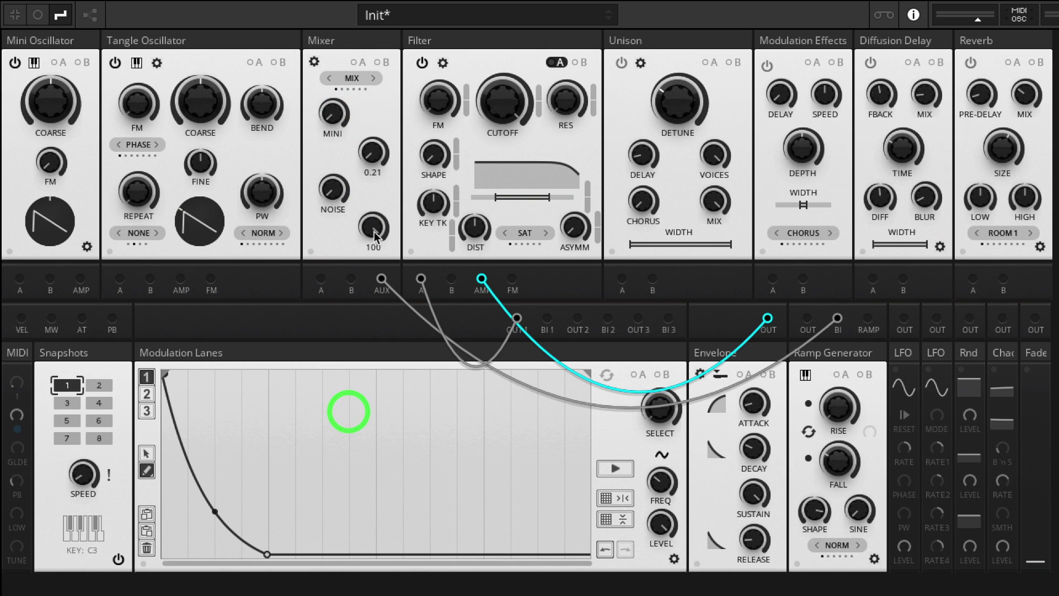
left_click_drag(373, 229, 359, 458)
Lower the Filter's cutoff to 677 Hz and raise the Mixer's Noise level to 100
left_click(499, 99)
left_click_drag(499, 99, 491, 266)
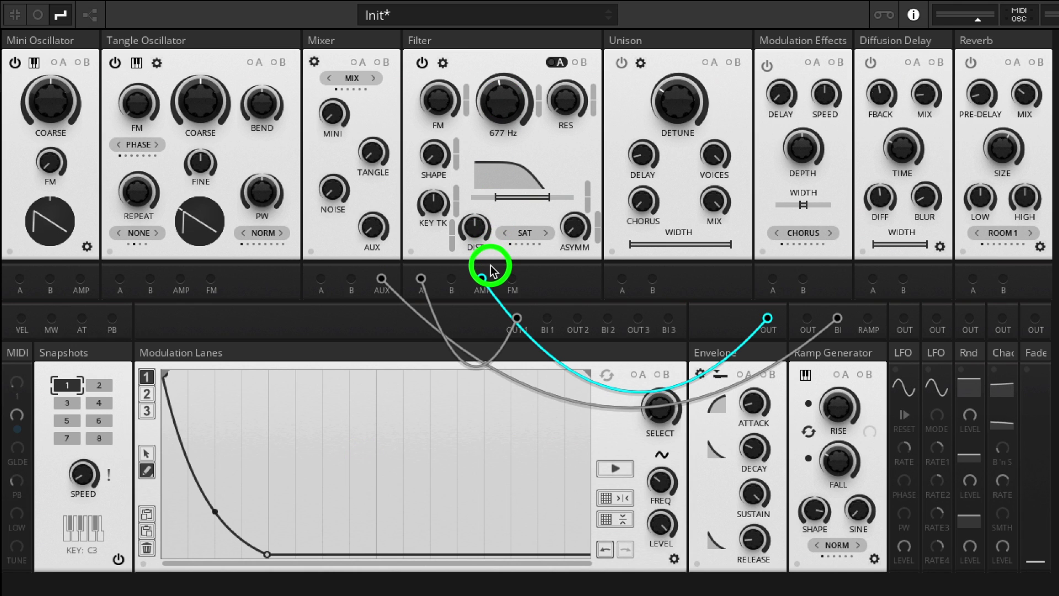
left_click_drag(324, 190, 323, 83)
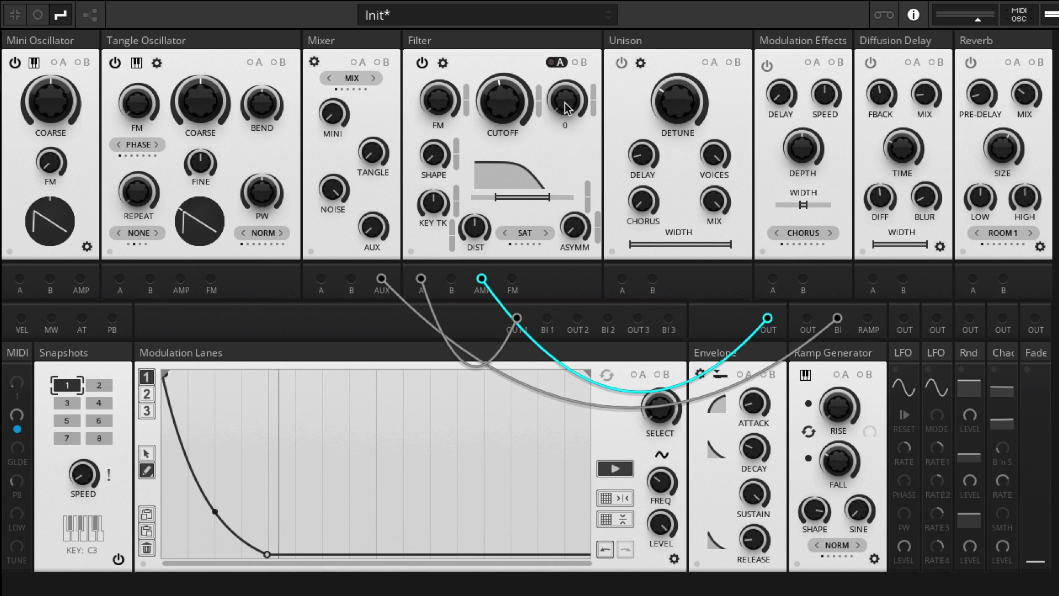
Raise the Filter's resonance to 70.3, nudge its cutoff up slightly and increase its key tracking
left_click_drag(565, 102, 567, 0)
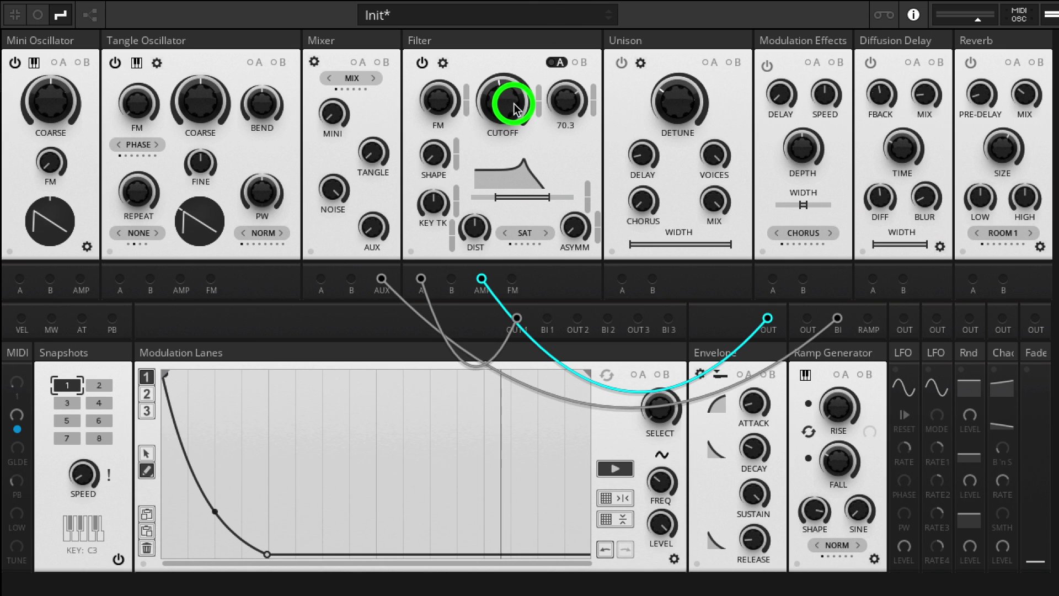
left_click_drag(515, 109, 515, 109)
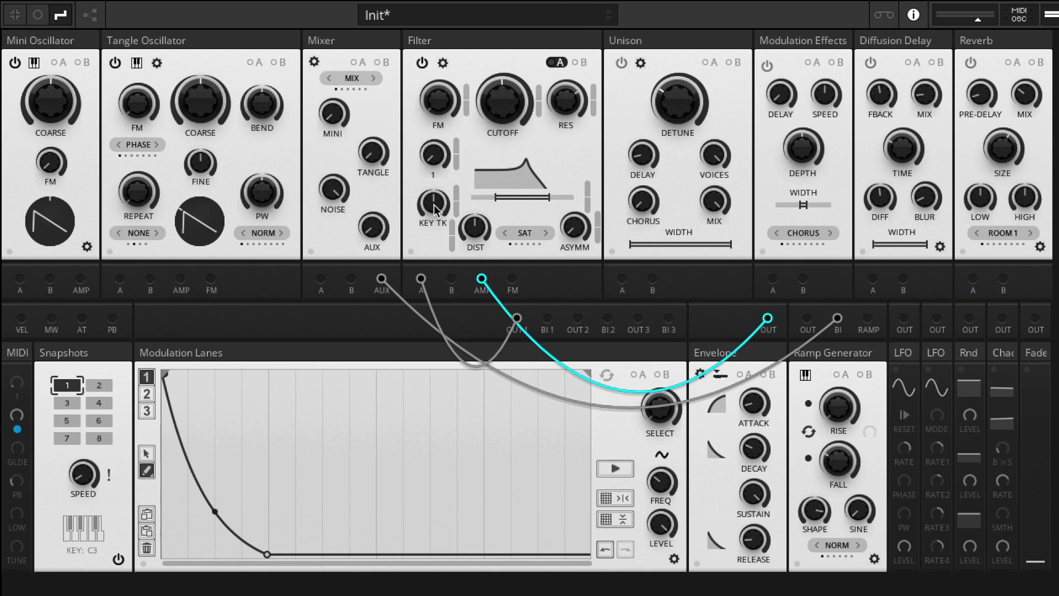
left_click_drag(433, 204, 441, 83)
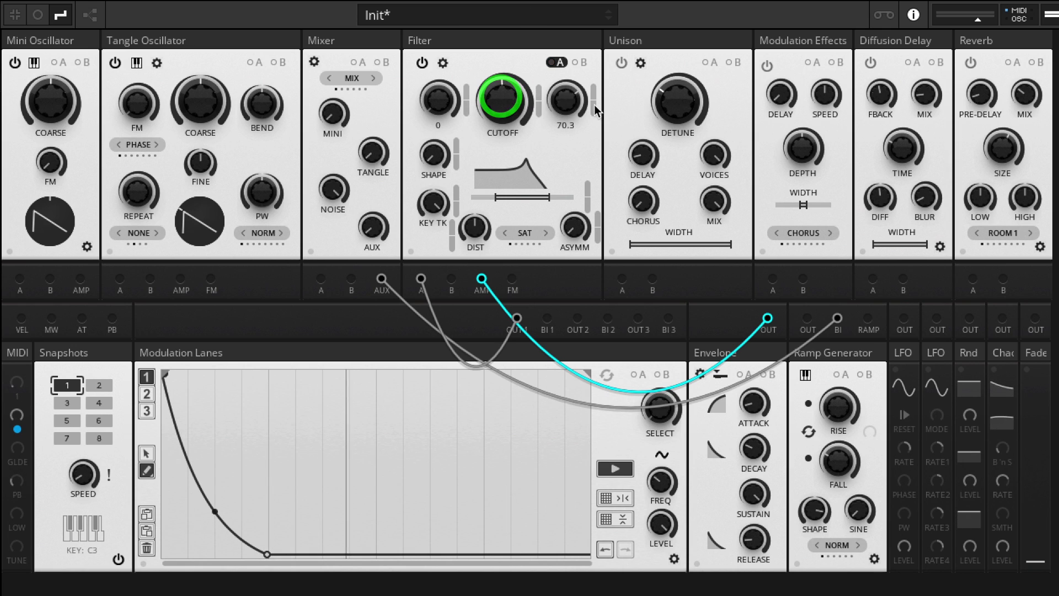
Switch the Filter's model to LAD C and raise its resonance to 81.2
left_click(442, 62)
left_click(466, 100)
left_click(466, 100)
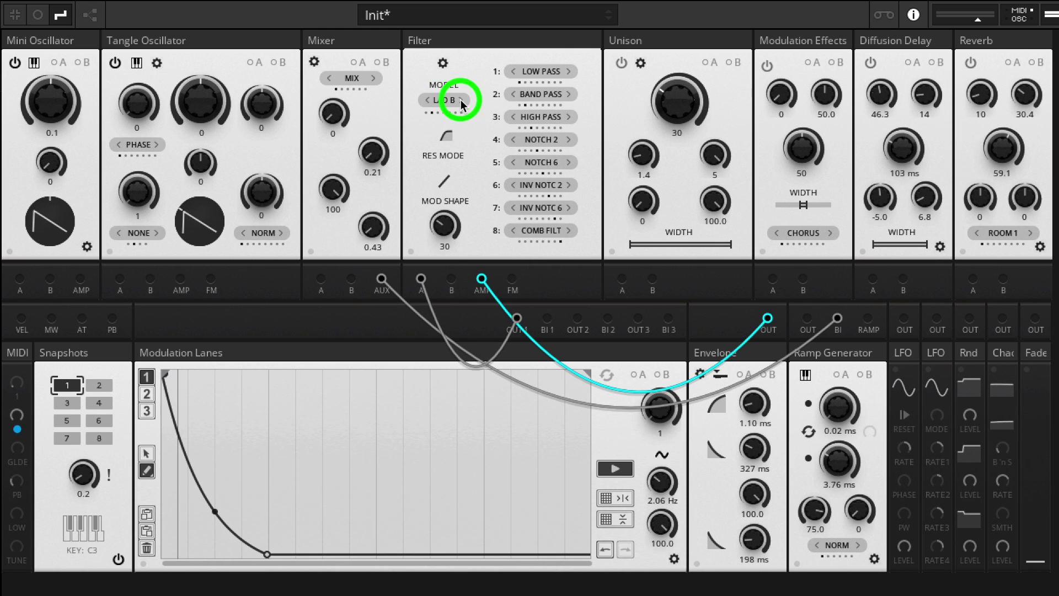
left_click(443, 62)
left_click(568, 84)
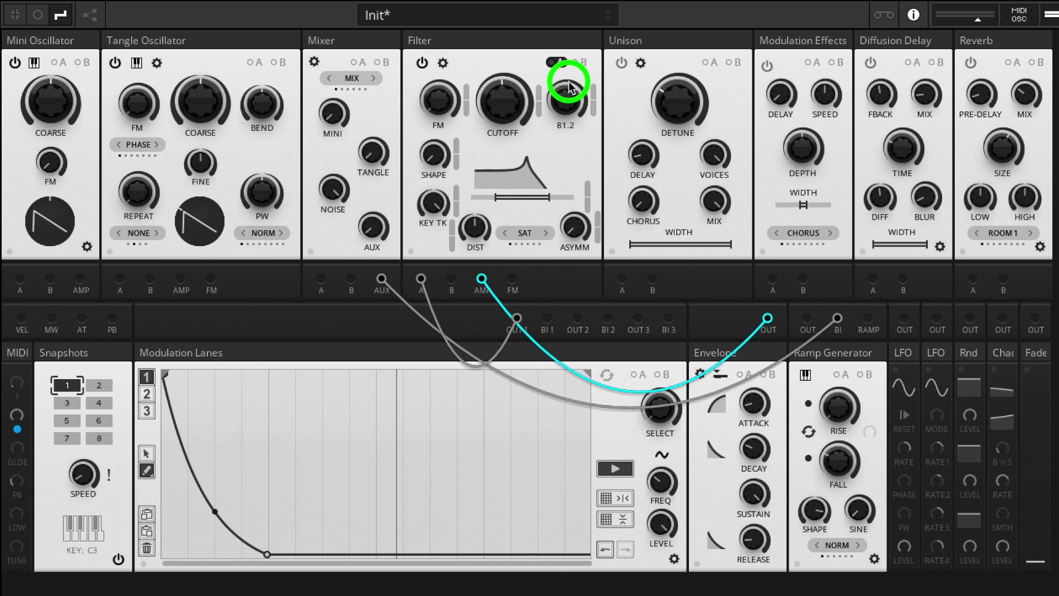
Sweep the Mixer's Noise level down and back up to audition the noise through the resonant Filter
left_click(332, 190)
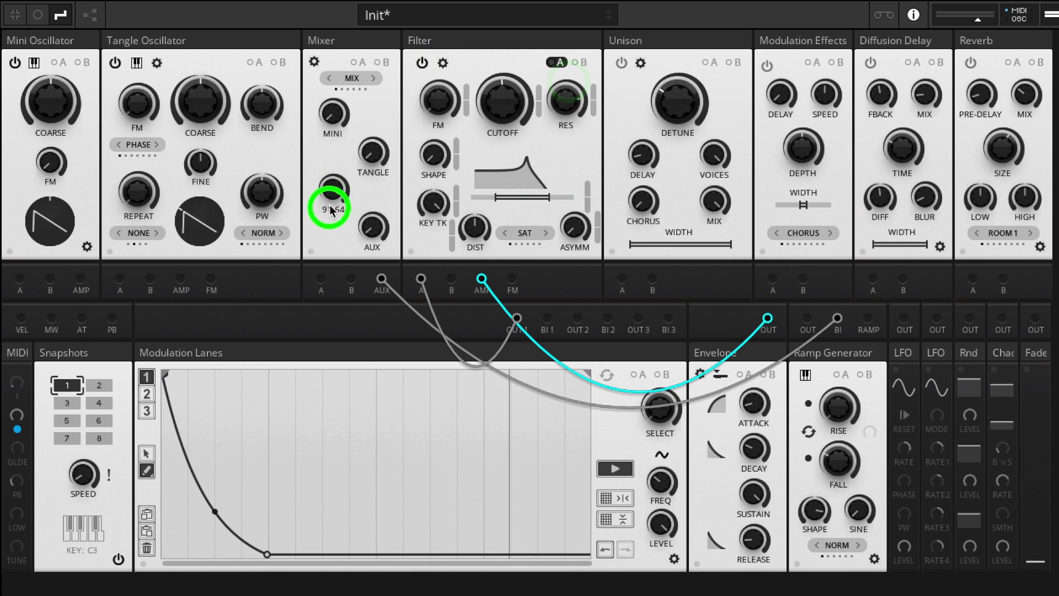
left_click(323, 280)
left_click_drag(324, 280, 328, 207)
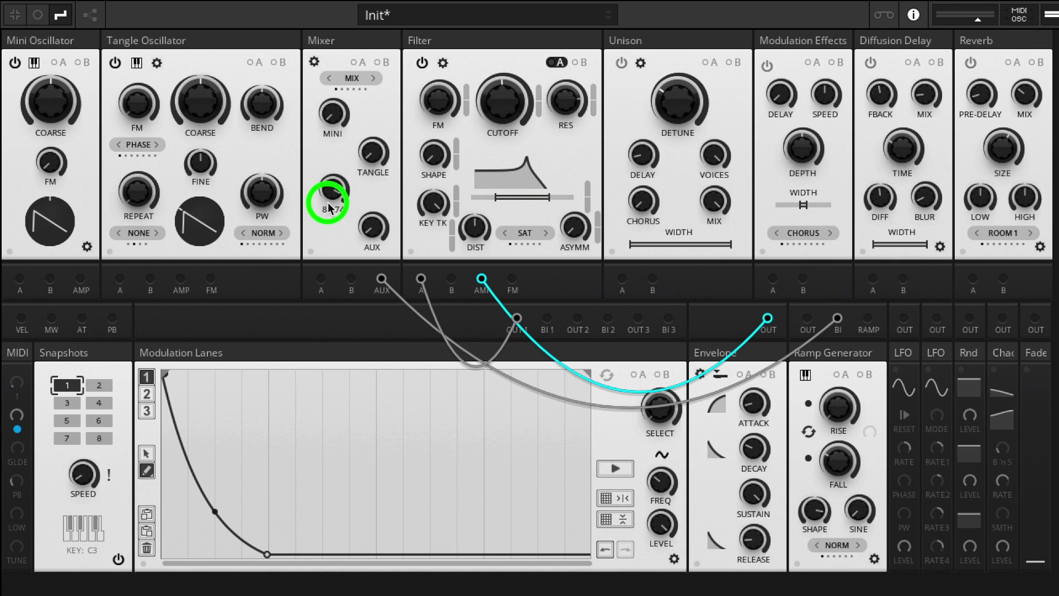
left_click_drag(326, 276, 330, 122)
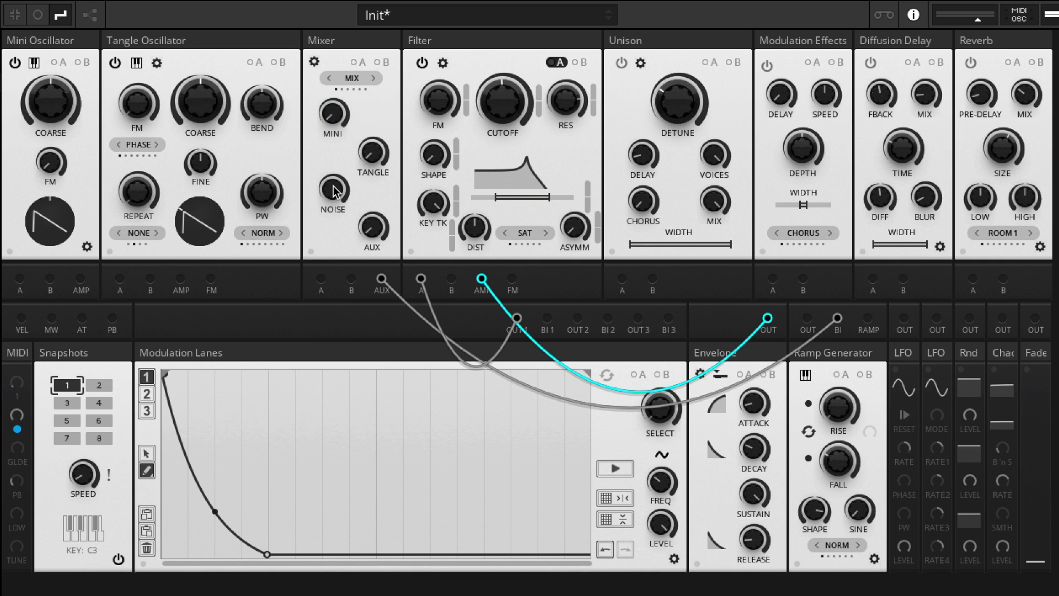
Turn the Mixer's Noise level down to 0.77 and its Tangle level down to 0
left_click_drag(333, 186, 326, 336)
left_click_drag(333, 412, 334, 405)
left_click_drag(377, 146, 371, 184)
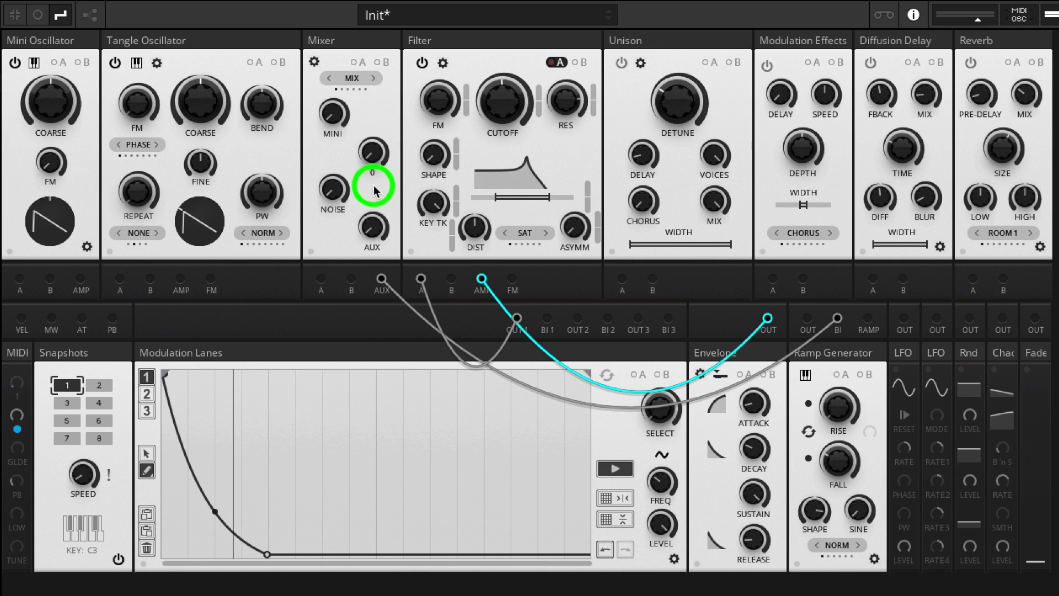
left_click(331, 113)
left_click(329, 190)
left_click(372, 226)
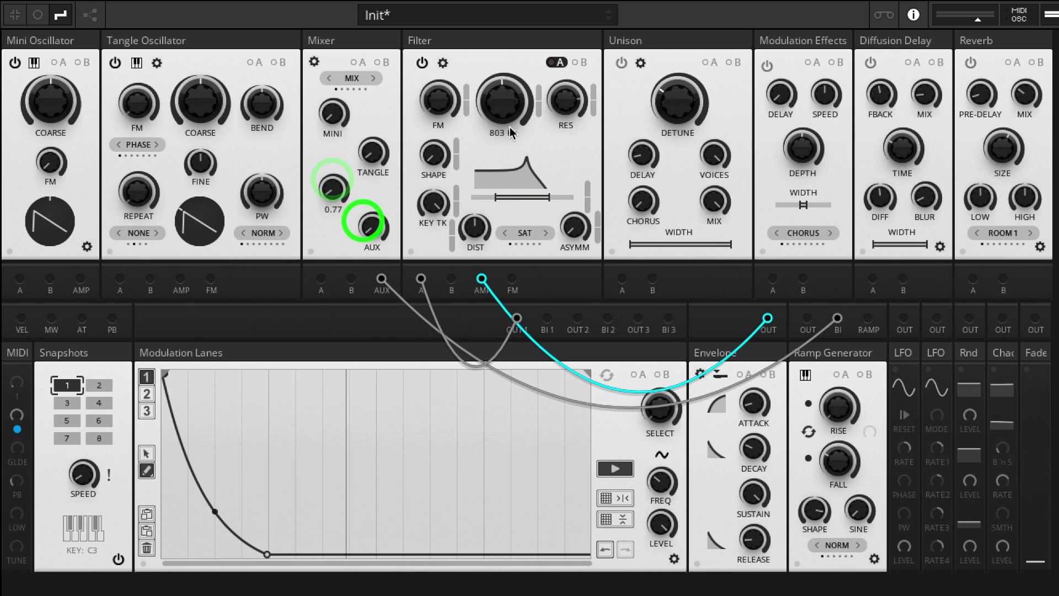
Increase the Filter's distortion amount and set its asymmetry to 10.5
left_click(508, 101)
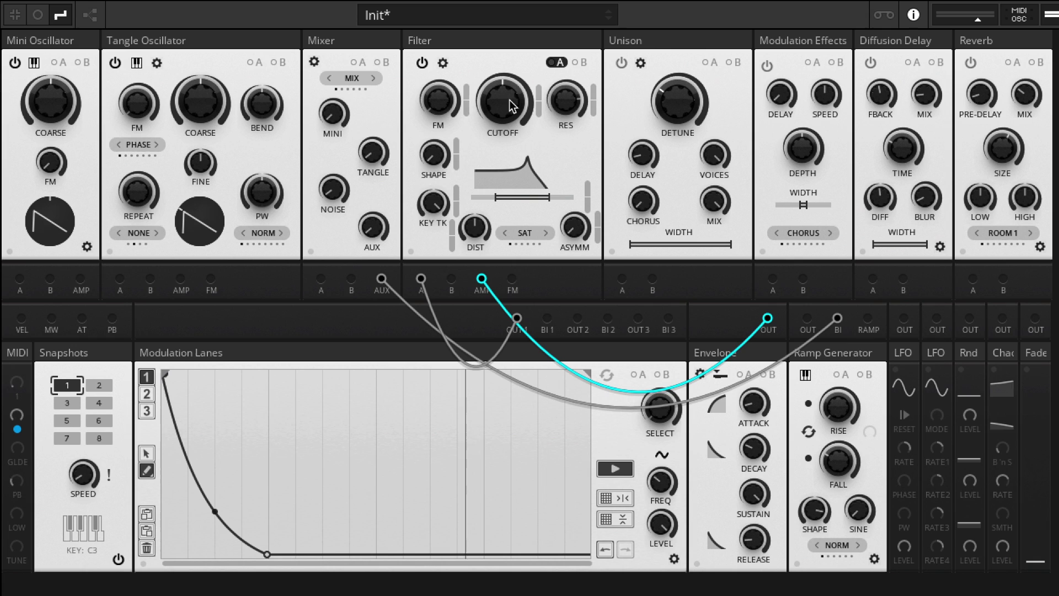
left_click_drag(479, 226, 494, 201)
left_click_drag(574, 238, 574, 165)
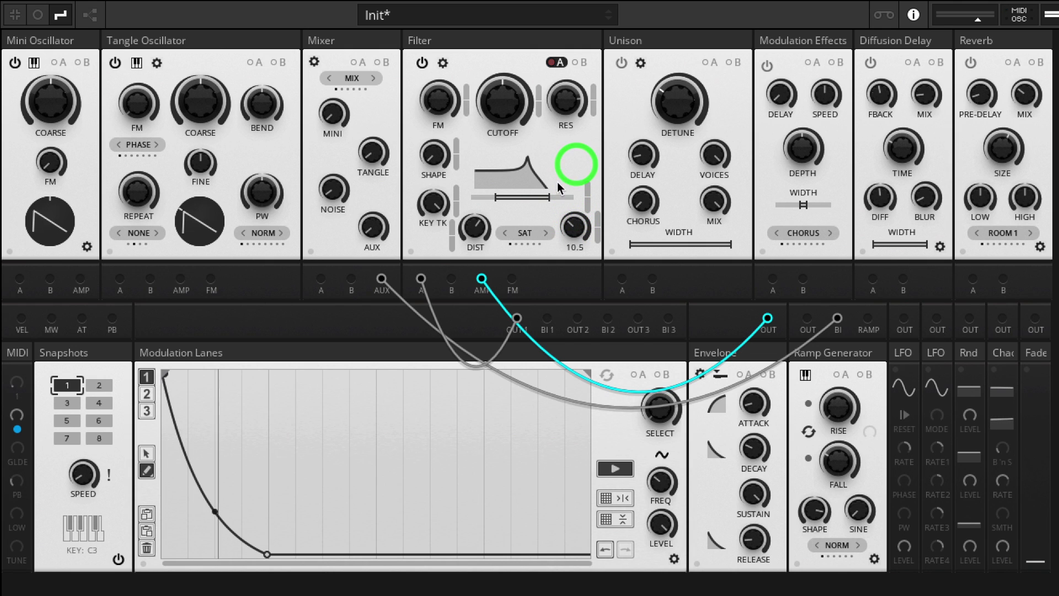
left_click_drag(471, 220, 473, 220)
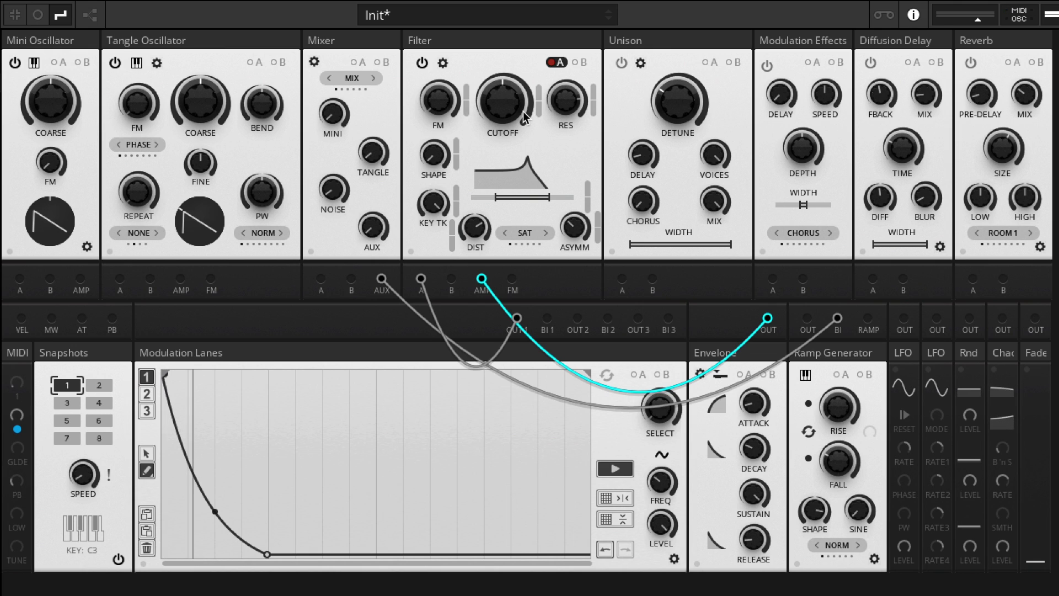
Switch the Filter's model to DIODE and set its resonance to 92.5
left_click(423, 62)
left_click(443, 63)
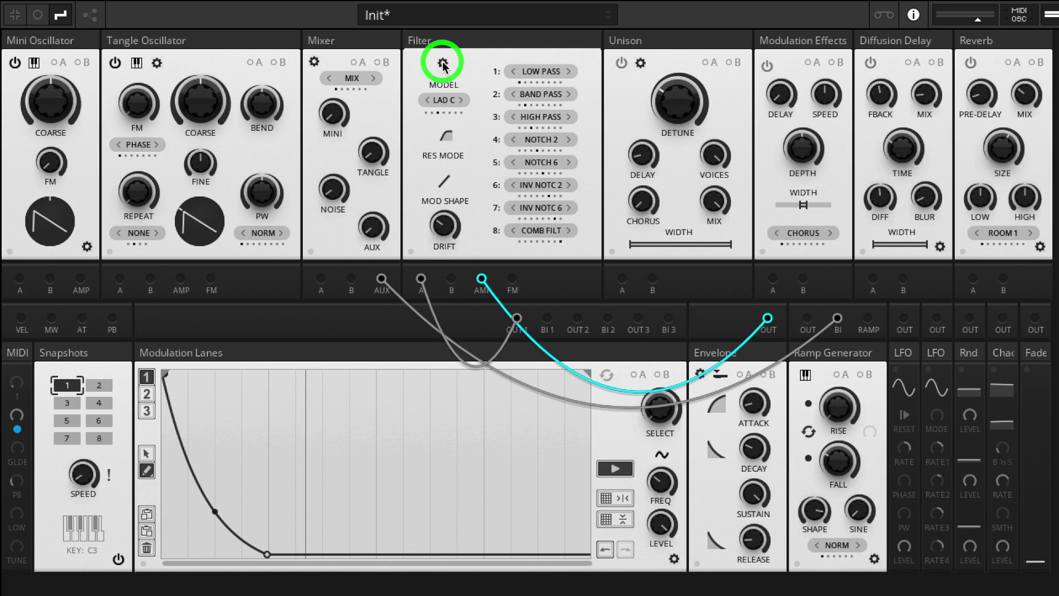
left_click(461, 101)
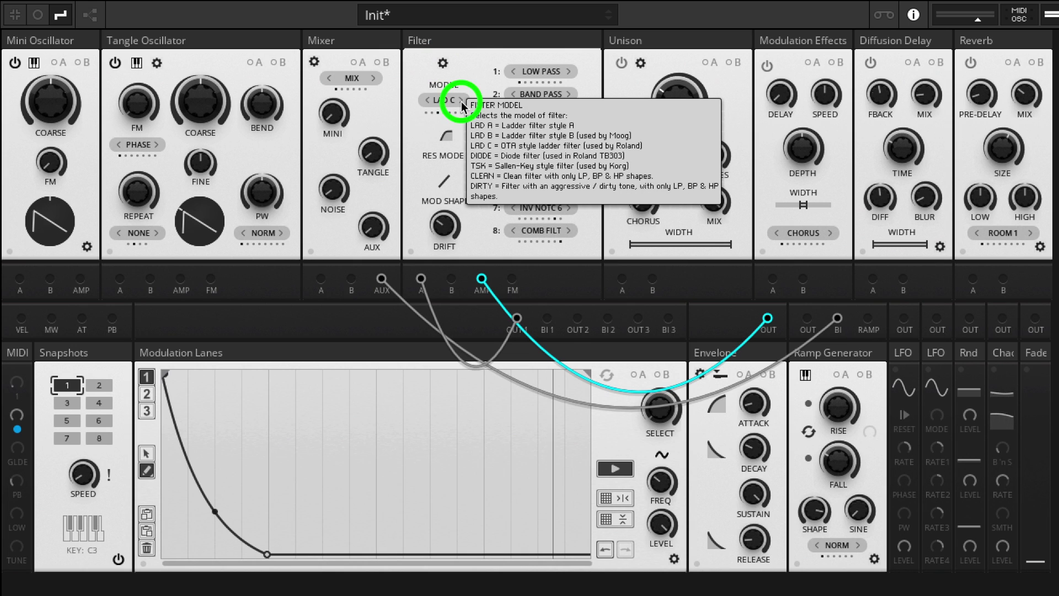
left_click(444, 66)
left_click(560, 77)
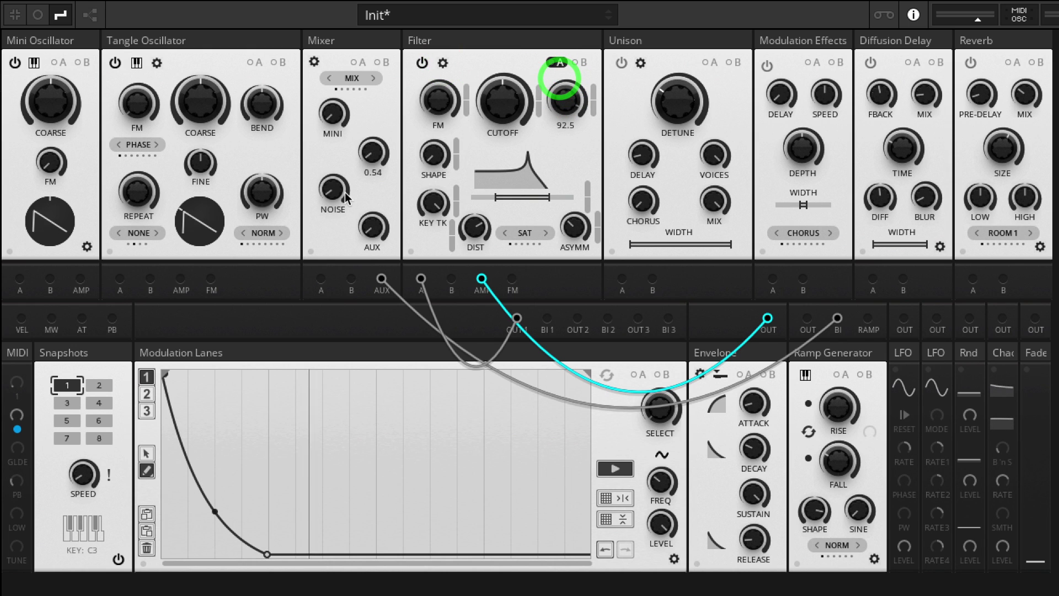
Raise the Mixer's Noise level to 76.75 and sweep the Filter's cutoff up to 6.21 kHz
left_click_drag(346, 198, 383, 7)
left_click(525, 97)
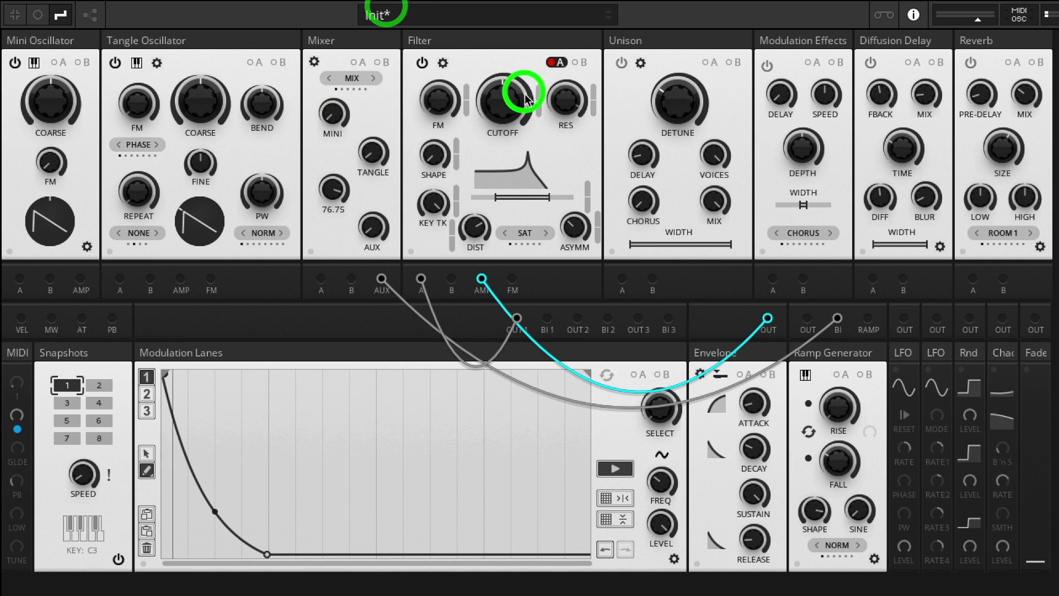
left_click_drag(525, 96, 510, 1)
Push the Filter's resonance higher and bring its cutoff back down, with the Mixer's Noise level raised to 100
left_click(561, 101)
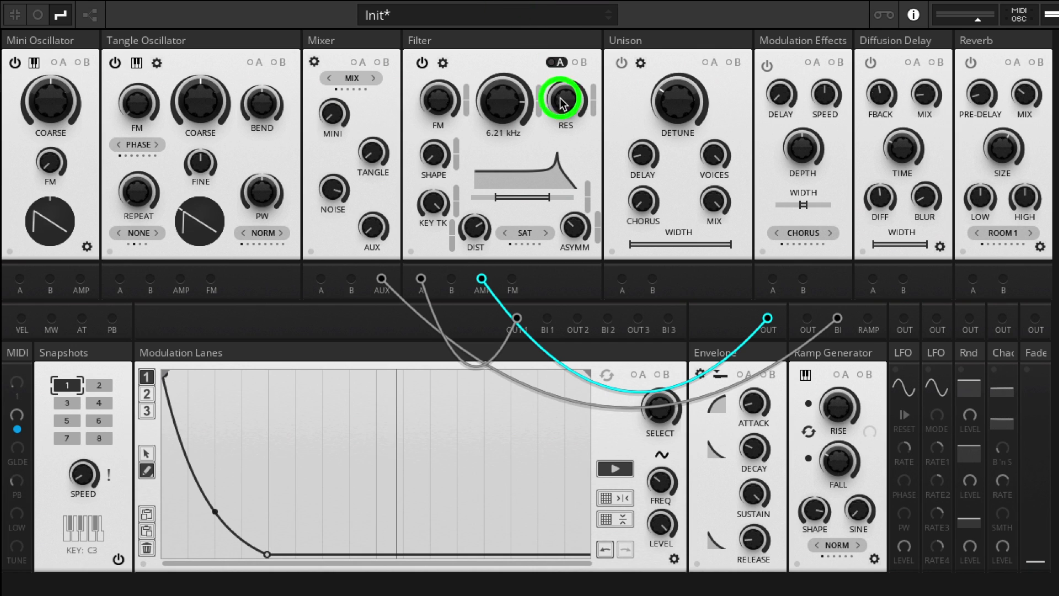
left_click_drag(561, 102, 560, 64)
left_click_drag(499, 110, 489, 156)
left_click_drag(337, 159, 422, 71)
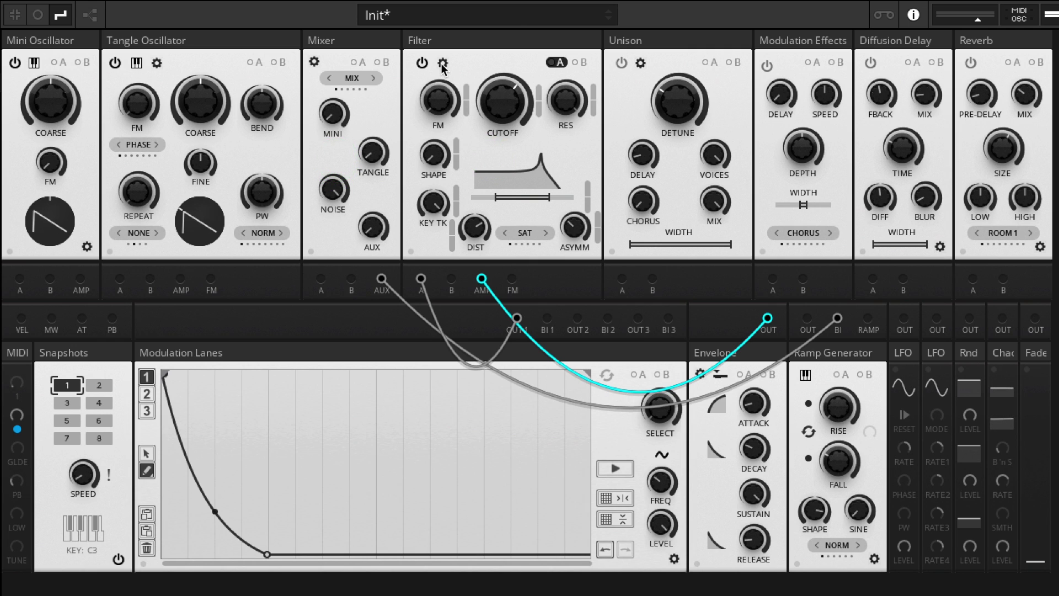
Set the Filter's model to TSK and return to its main controls
left_click(443, 64)
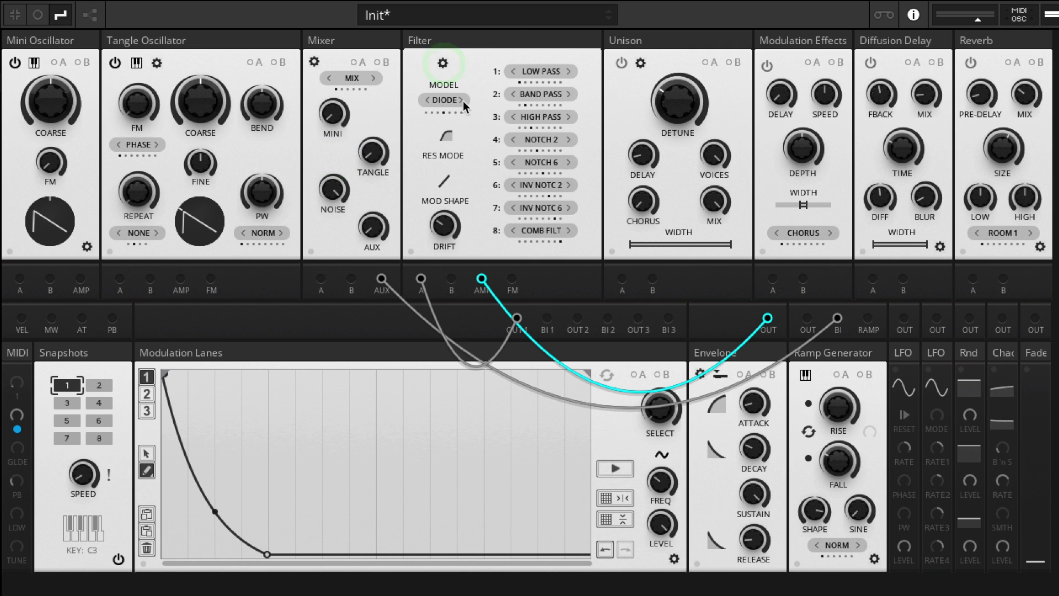
mouse_move(462, 100)
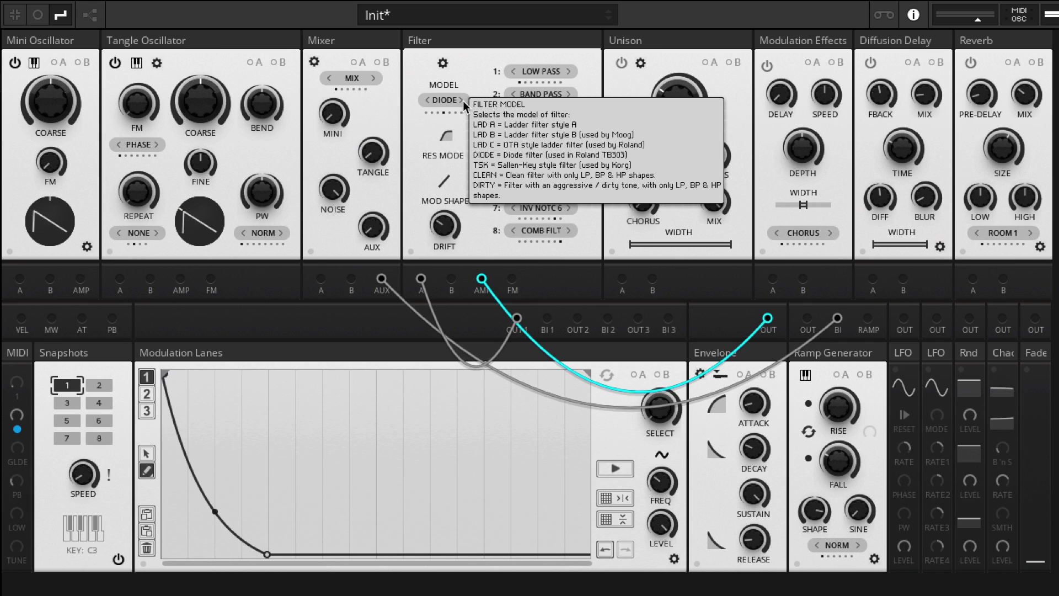
left_click(462, 100)
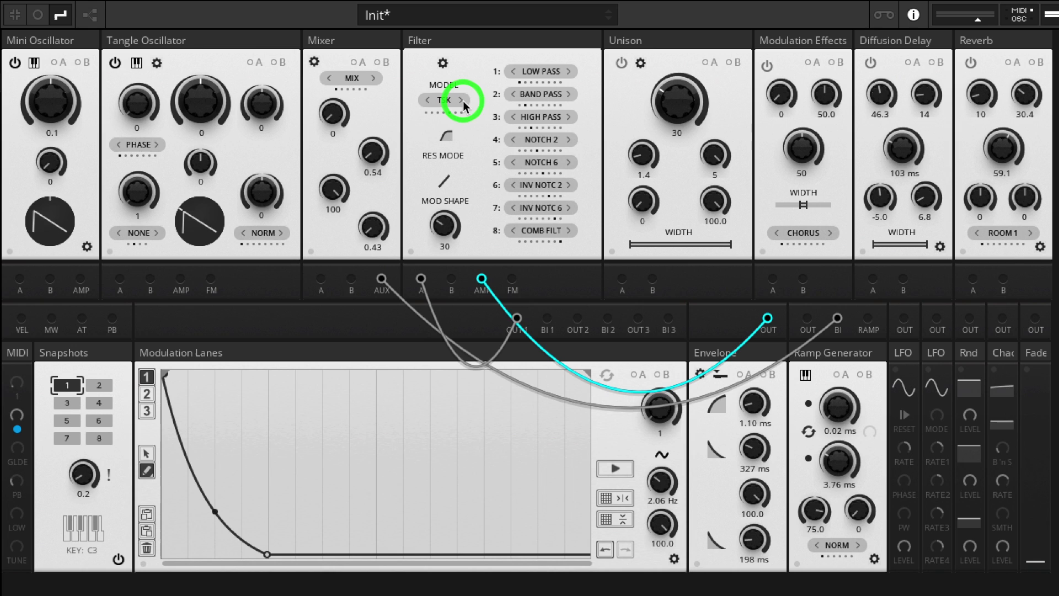
left_click(442, 64)
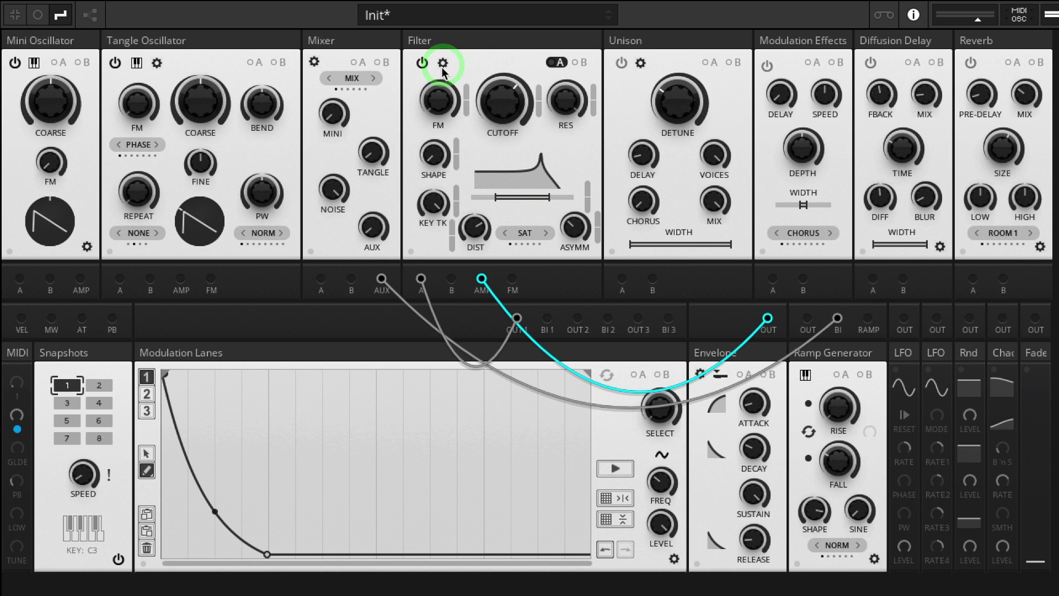
left_click(442, 65)
mouse_move(452, 102)
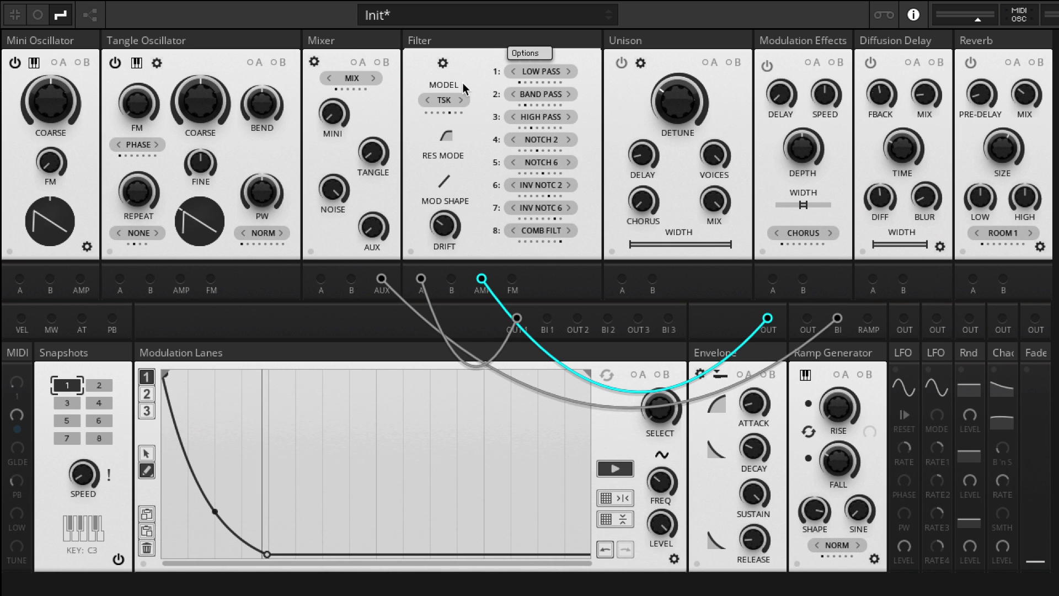
left_click(442, 65)
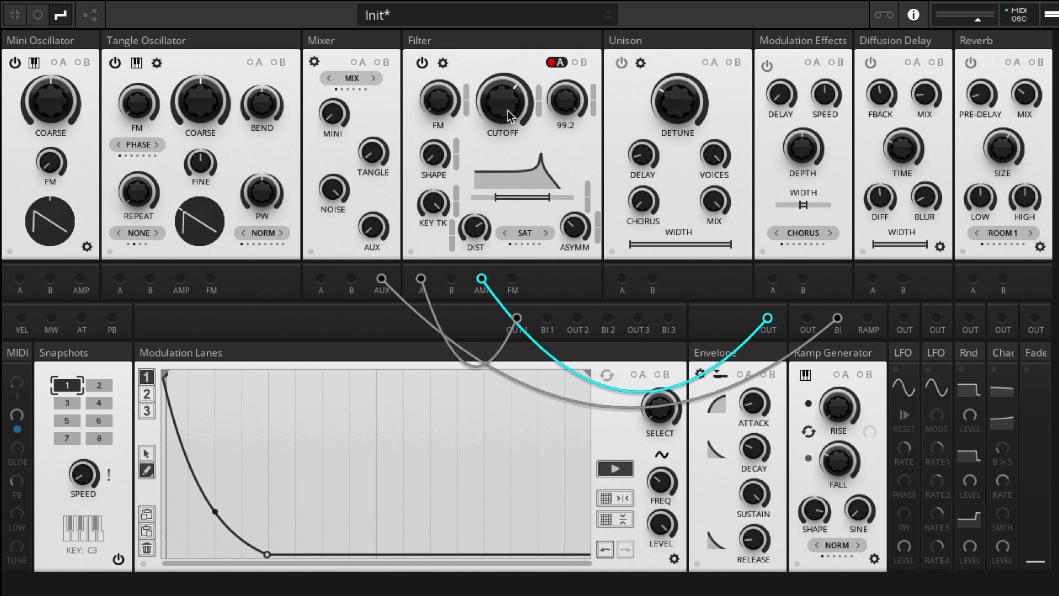
Sweep the Filter's cutoff down to 439 Hz and set its resonance to 98
left_click(484, 188)
left_click_drag(485, 187, 498, 123)
left_click_drag(563, 95, 542, 254)
left_click_drag(557, 74, 561, 58)
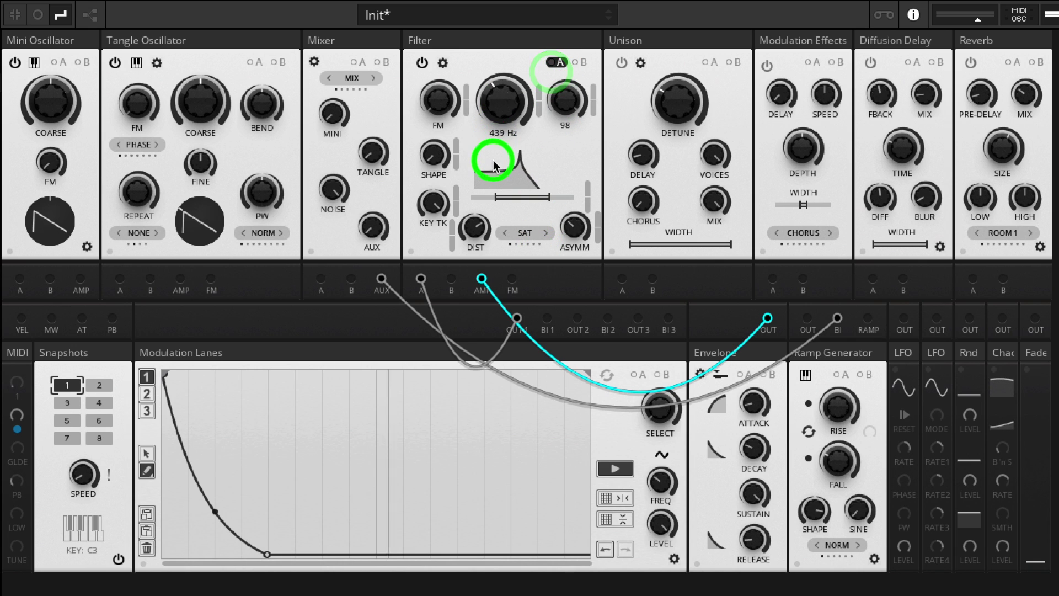
Raise the Filter's cutoff again and reset its distortion amount to 0
left_click_drag(499, 119, 505, 106)
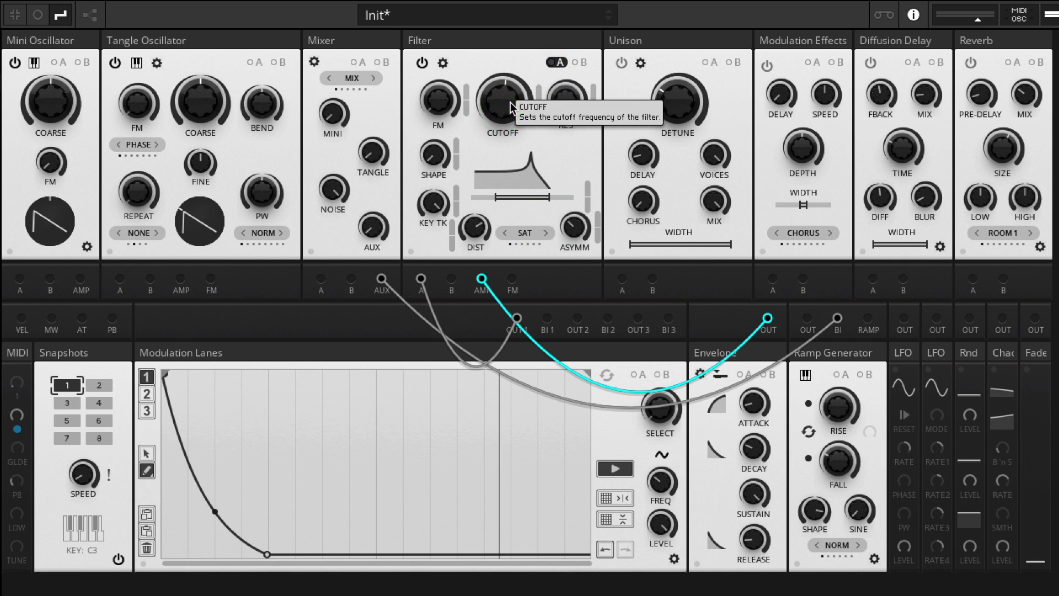
left_click(477, 227)
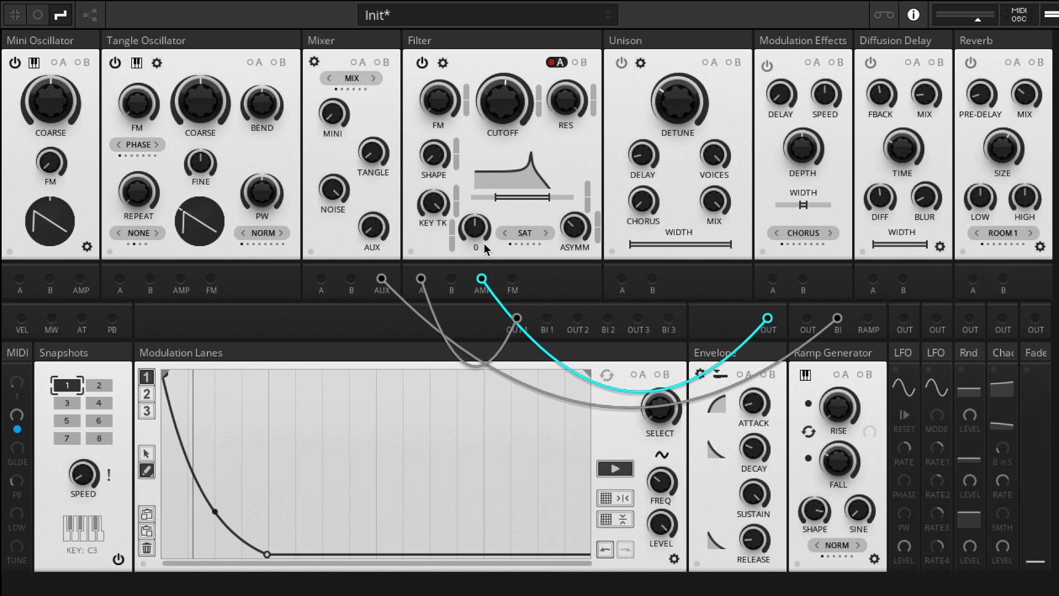
Sweep the Filter's cutoff down and back up to 16.7 kHz, and replace Noise with the Tangle Oscillator in the Mixer
left_click(484, 223)
left_click_drag(484, 222, 485, 226)
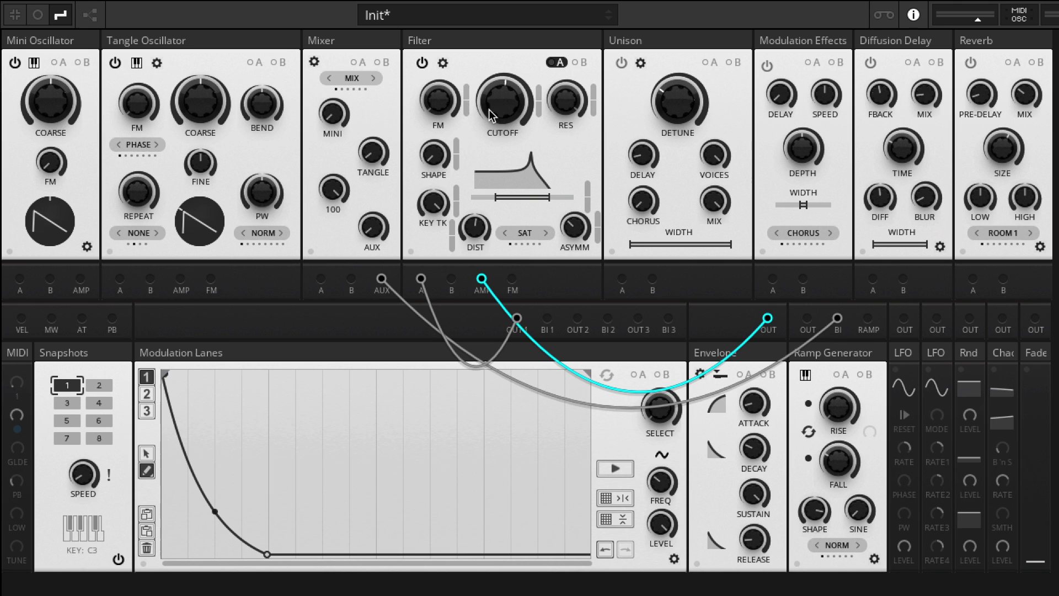
left_click_drag(505, 102, 501, 331)
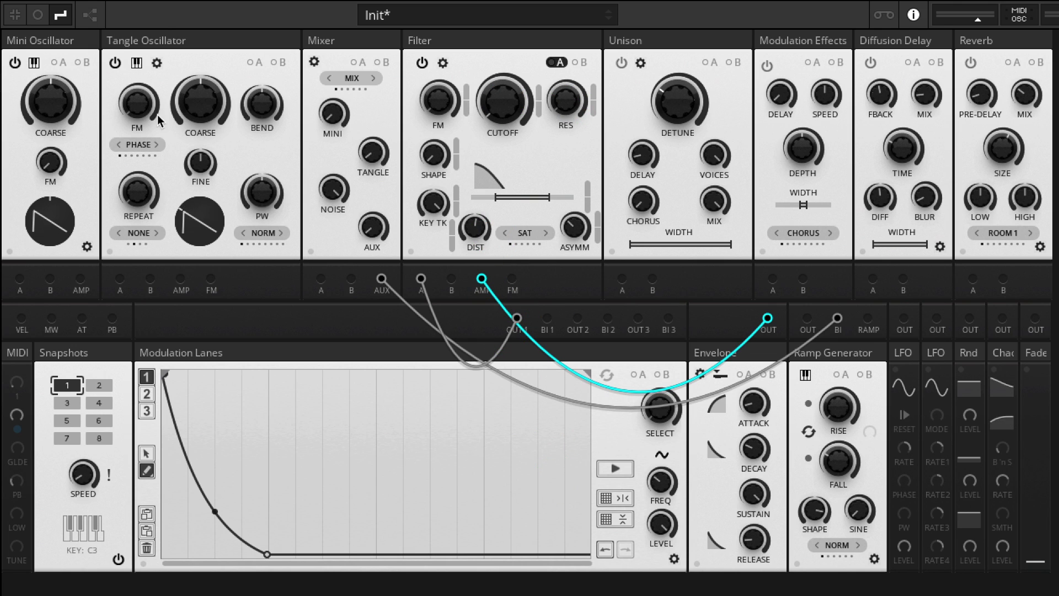
left_click(181, 41)
left_click_drag(503, 102, 508, 21)
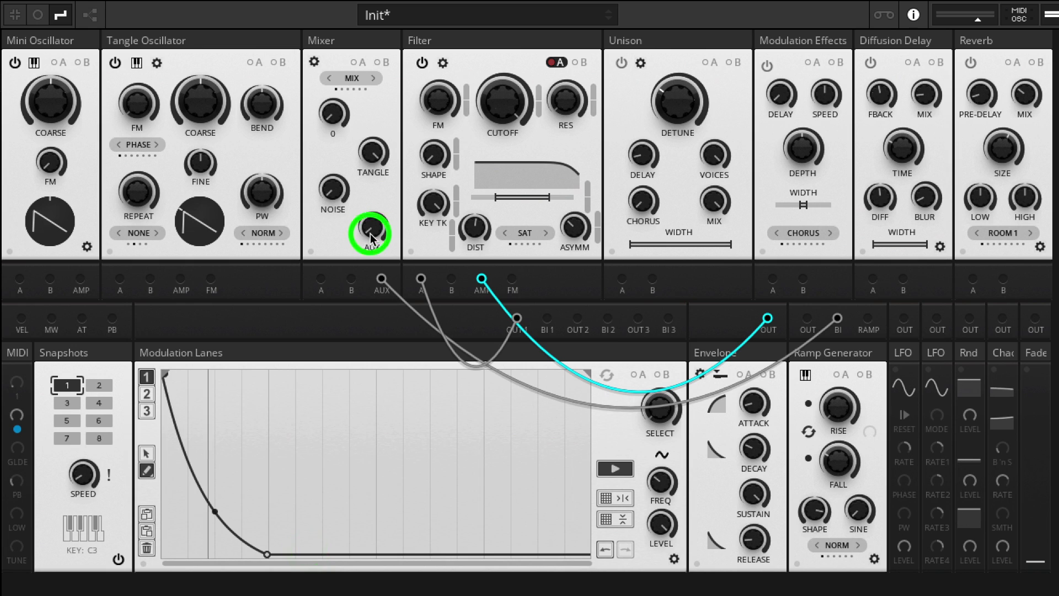
mouse_move(425, 209)
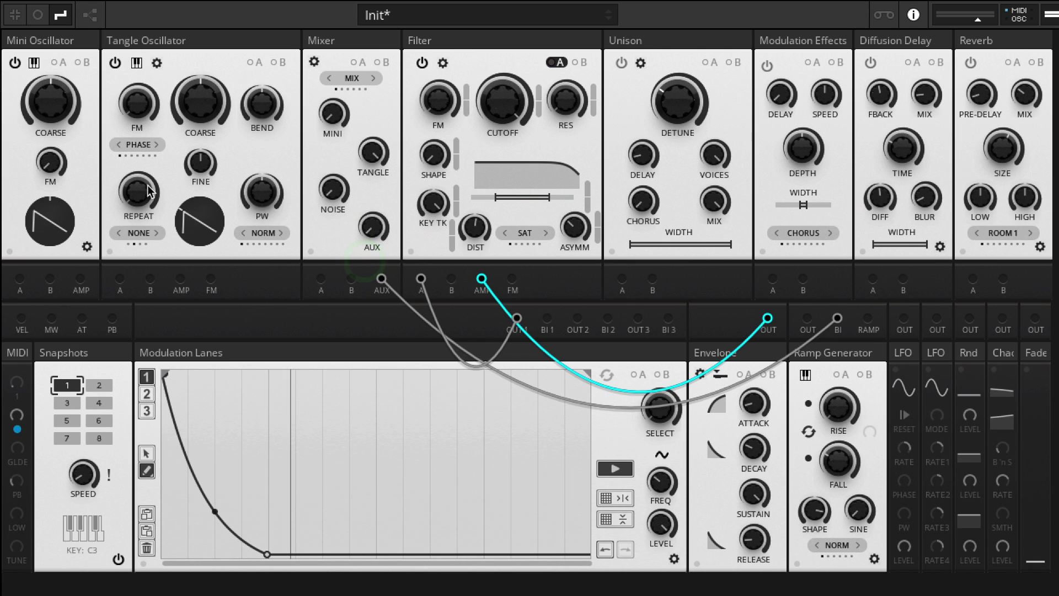
Set the Tangle Oscillator's waveform to sine and raise its repeat to 15.77
left_click(200, 102)
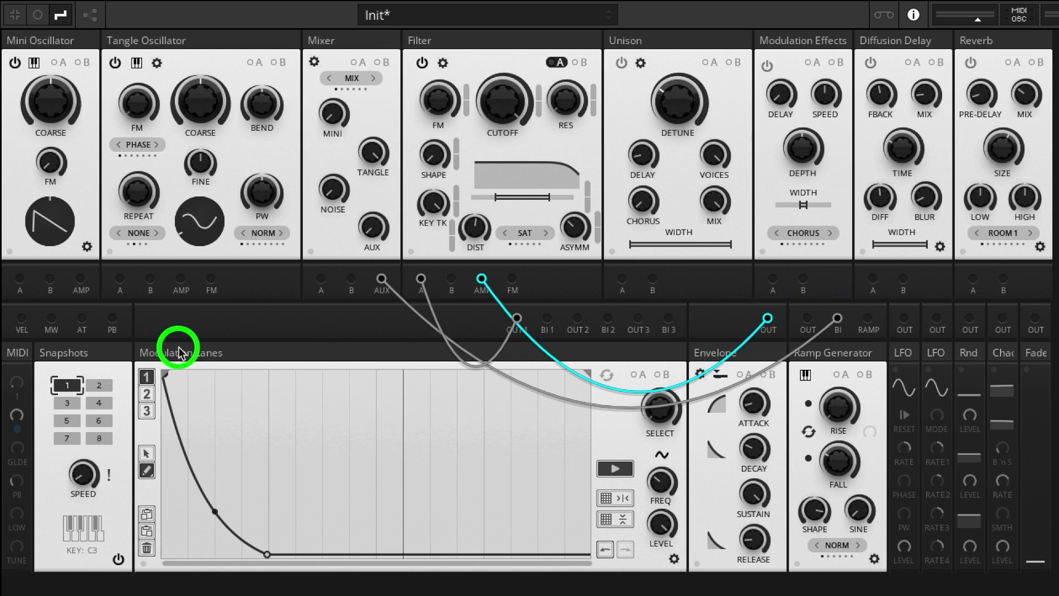
left_click_drag(177, 350, 176, 388)
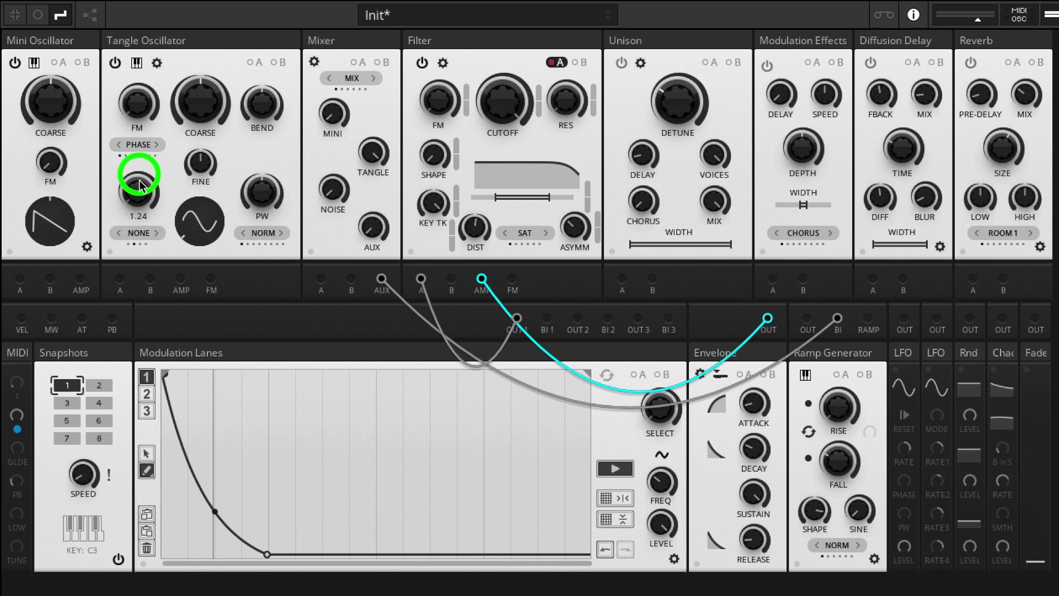
mouse_move(141, 184)
left_mouse_down()
mouse_move(137, 113)
mouse_move(138, 190)
left_mouse_up()
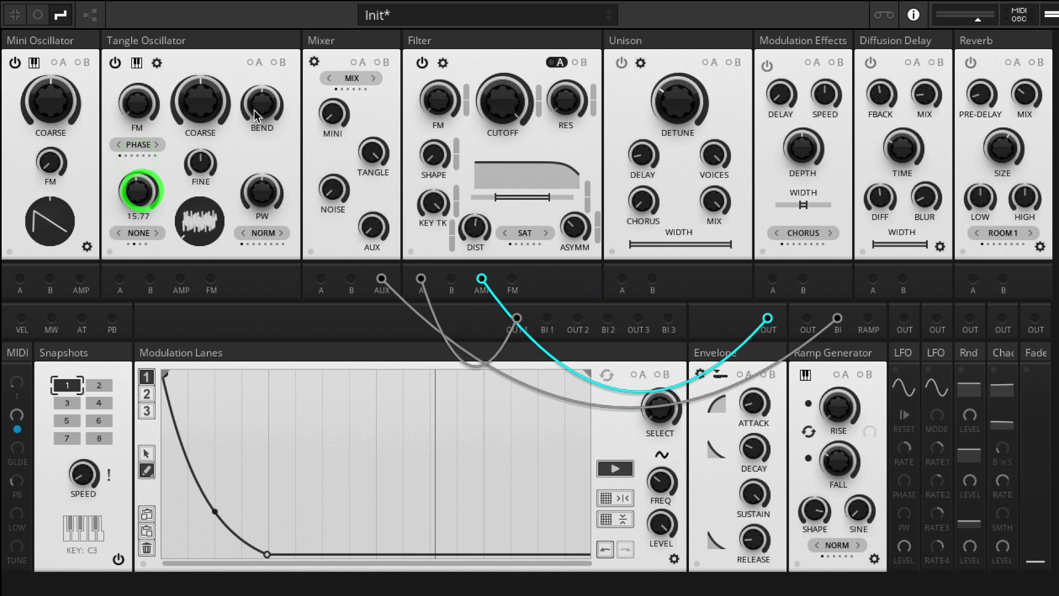
Sweep the Tangle Oscillator's bend in both directions, passing -23.5, and leave it slightly above centre
left_click_drag(254, 110, 256, 56)
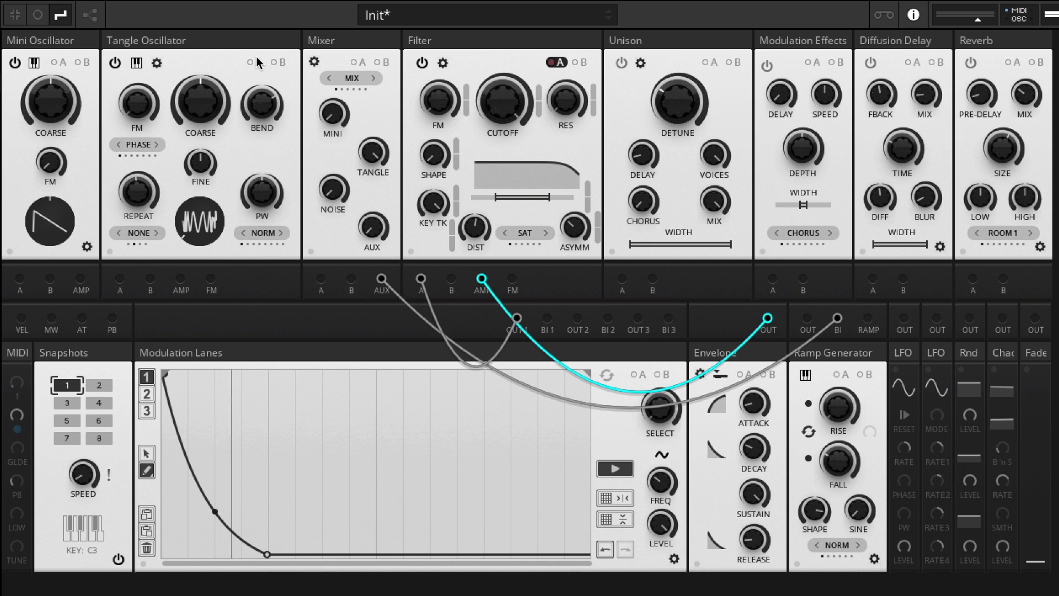
left_click_drag(260, 111, 260, 158)
mouse_move(262, 103)
left_mouse_down()
mouse_move(254, 184)
mouse_move(253, 120)
left_mouse_up()
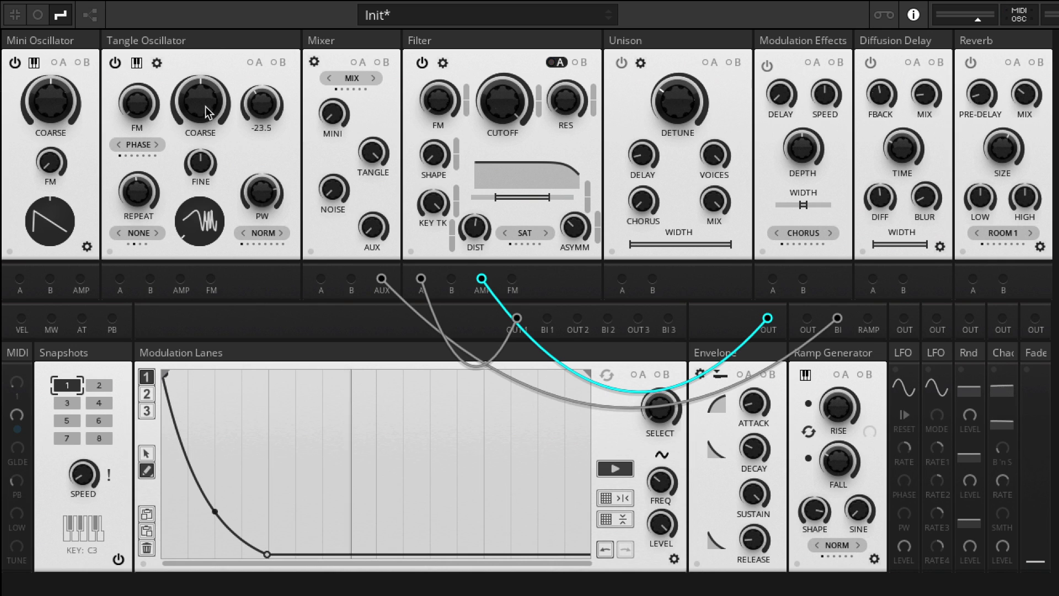
left_click_drag(263, 105, 266, 67)
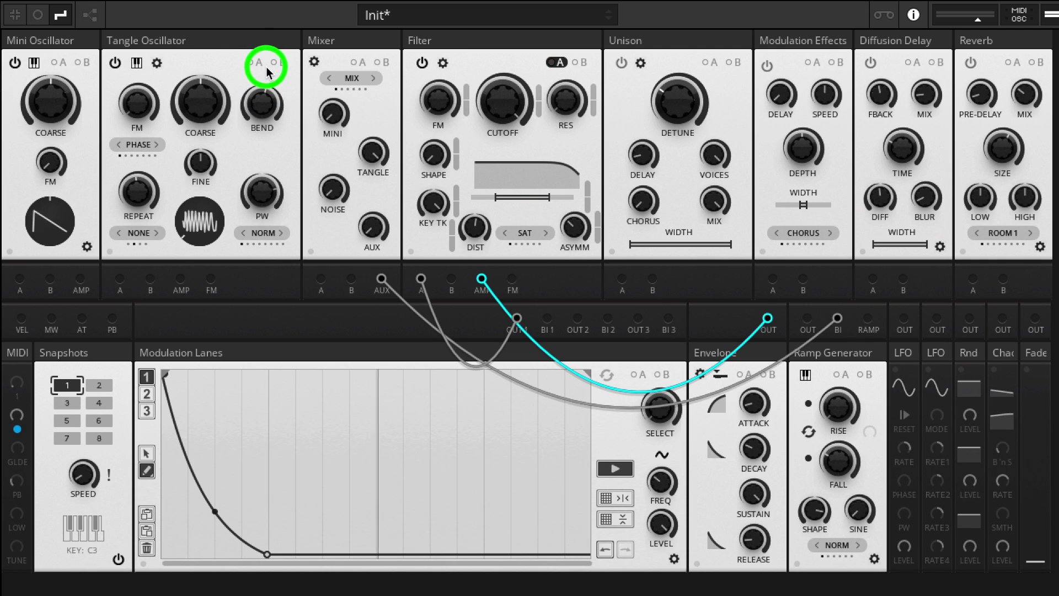
Bring up the Mini Oscillator in the Mixer, set its coarse pitch to -12 and its waveform to sine
left_click_drag(332, 115, 335, 44)
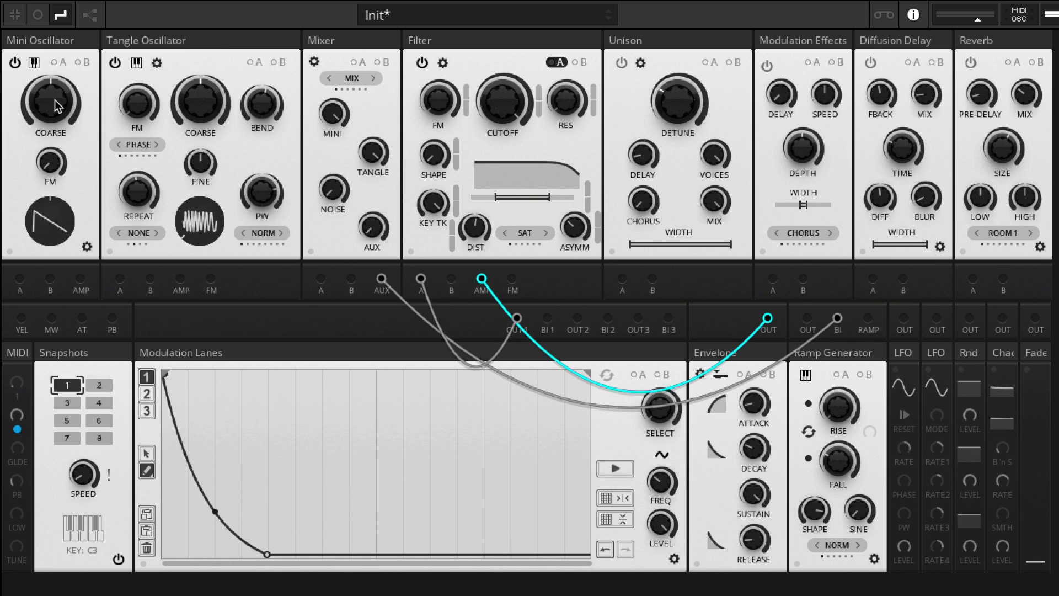
left_click_drag(60, 98, 58, 145)
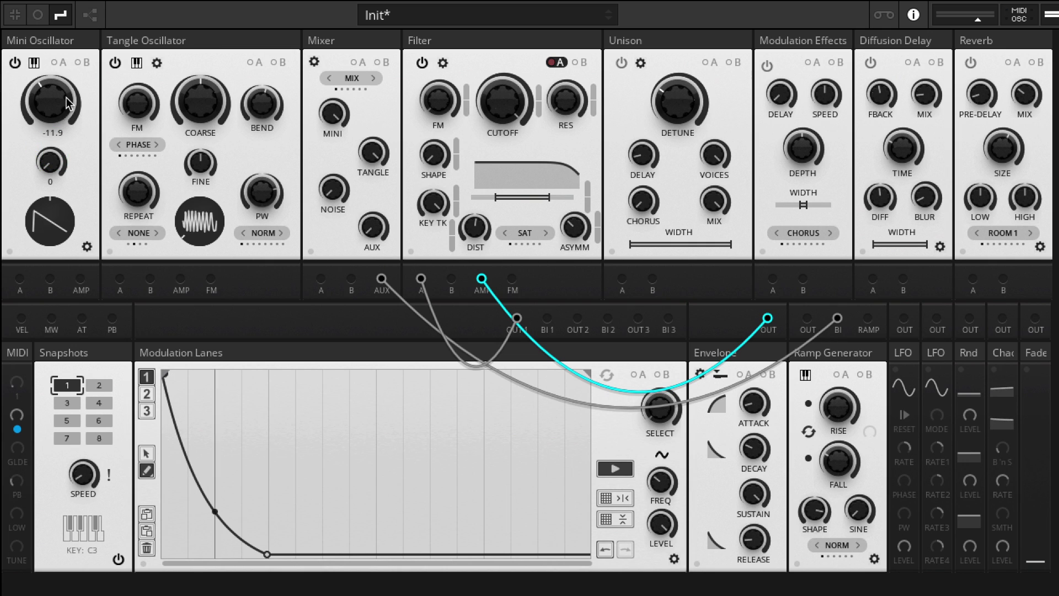
mouse_move(66, 102)
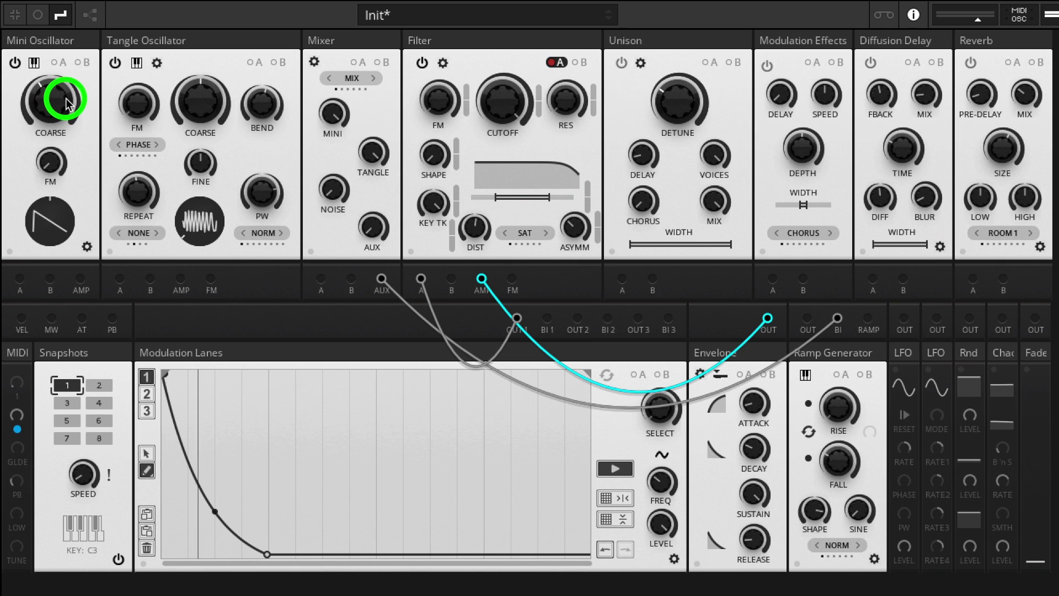
left_click_drag(67, 100, 66, 101)
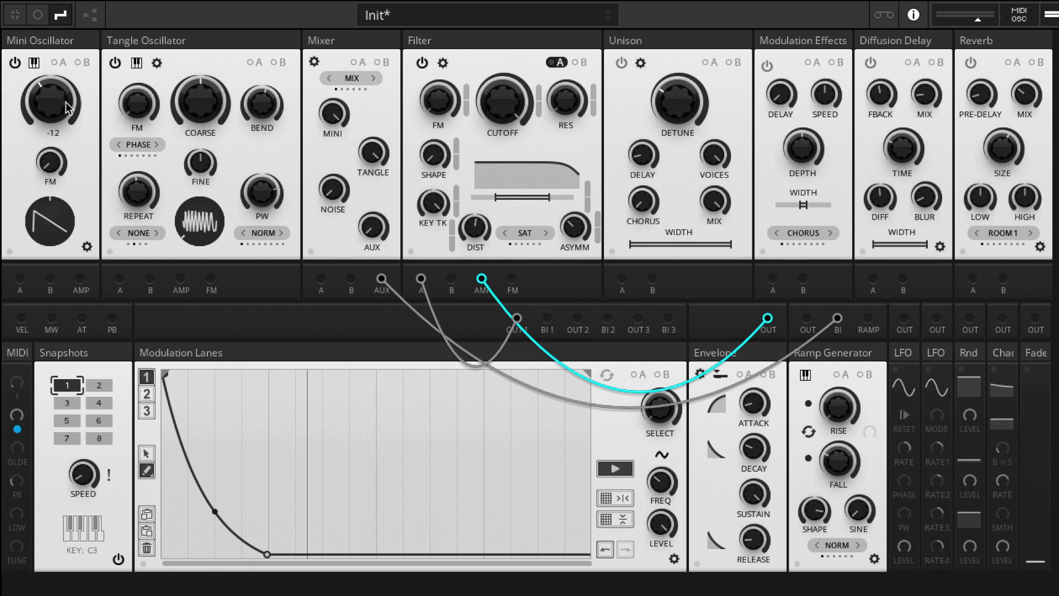
left_click(50, 223)
left_click_drag(51, 223, 91, 463)
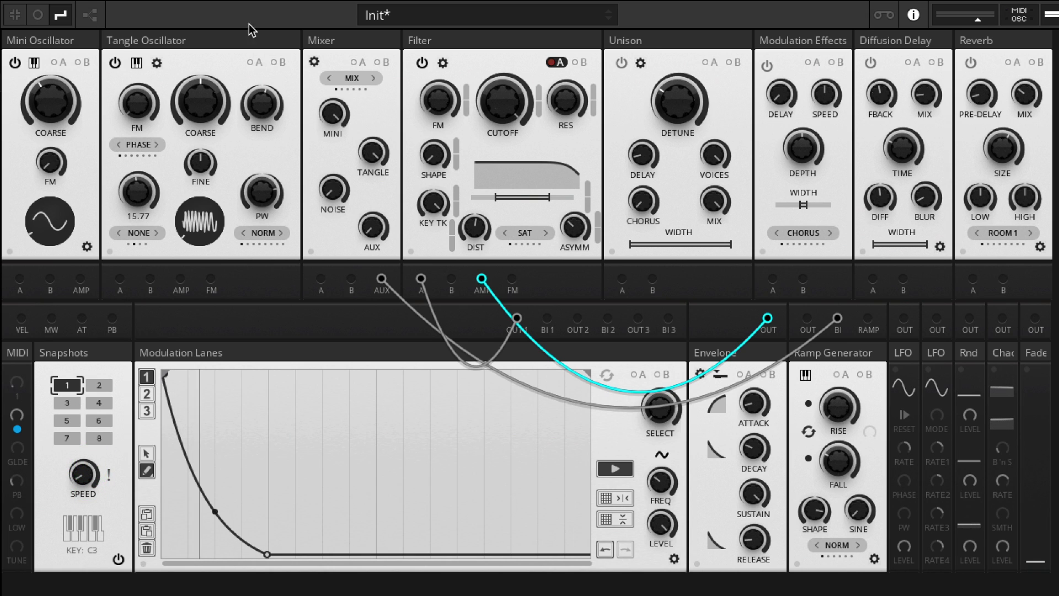
Lower the Tangle level in the Mixer to 31.68 and set the Tangle Oscillator's bend to 29.6
left_click(356, 12)
left_click_drag(374, 157, 359, 269)
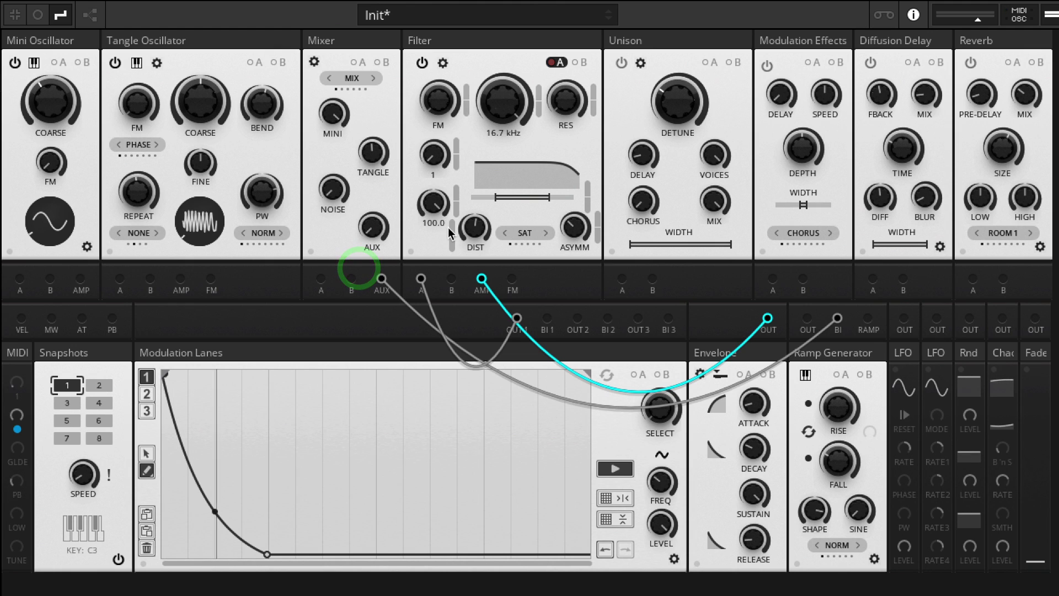
left_click_drag(377, 143, 376, 141)
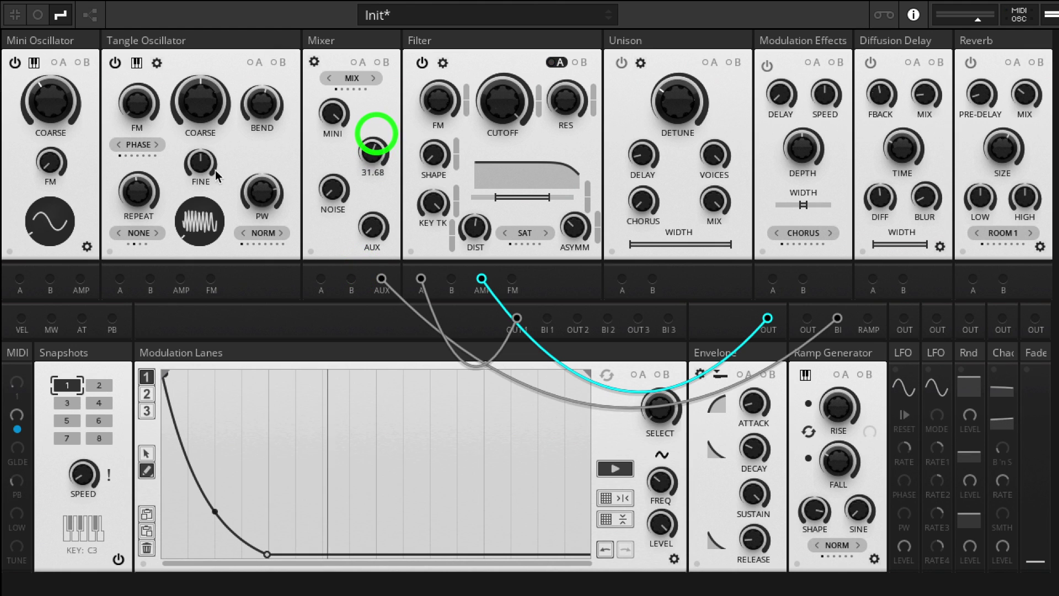
left_click_drag(264, 119, 274, 78)
Audition higher Filter distortion with the cutoff at 1.29 kHz, ending with less distortion and a slightly higher cutoff
left_click_drag(473, 226, 473, 189)
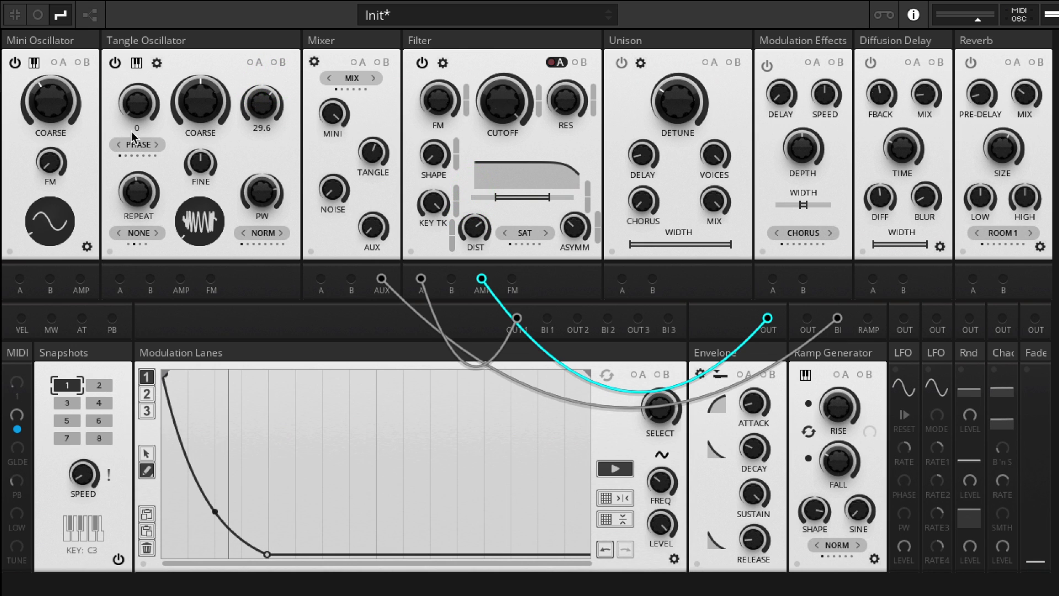
left_click_drag(498, 99, 481, 238)
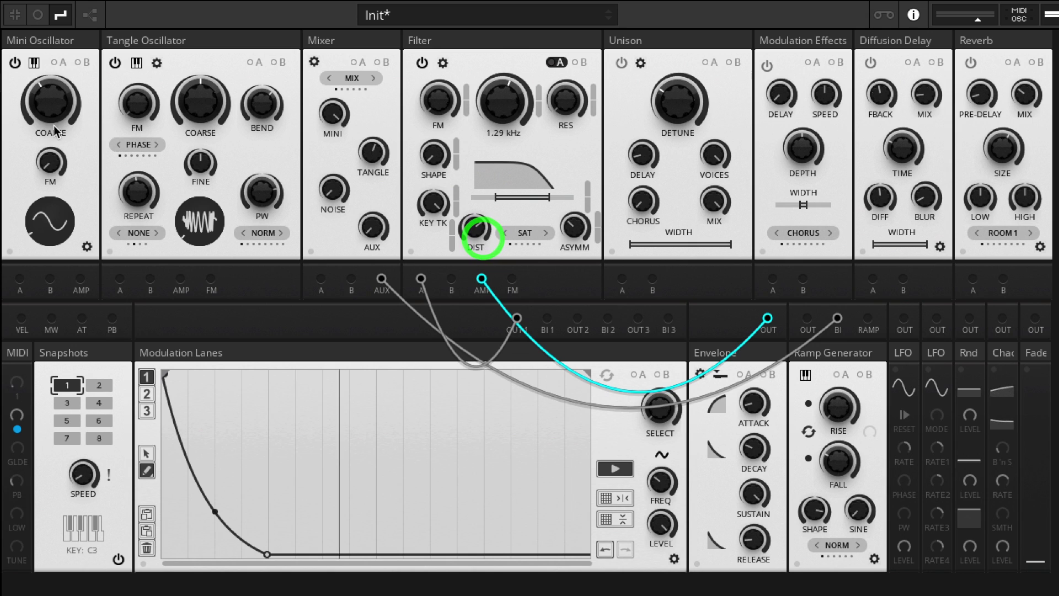
left_click_drag(44, 213, 48, 266)
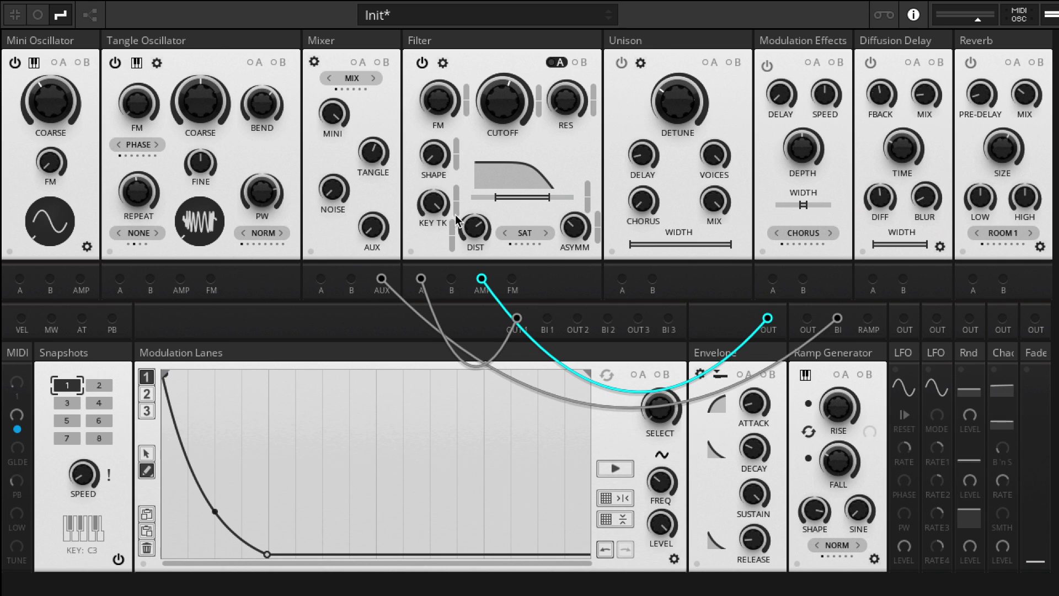
left_click_drag(474, 232, 474, 207)
left_click_drag(503, 102, 513, 67)
Adjust the Tangle Oscillator's bend and pulse width to reshape its repeated sine
left_click_drag(262, 102, 258, 88)
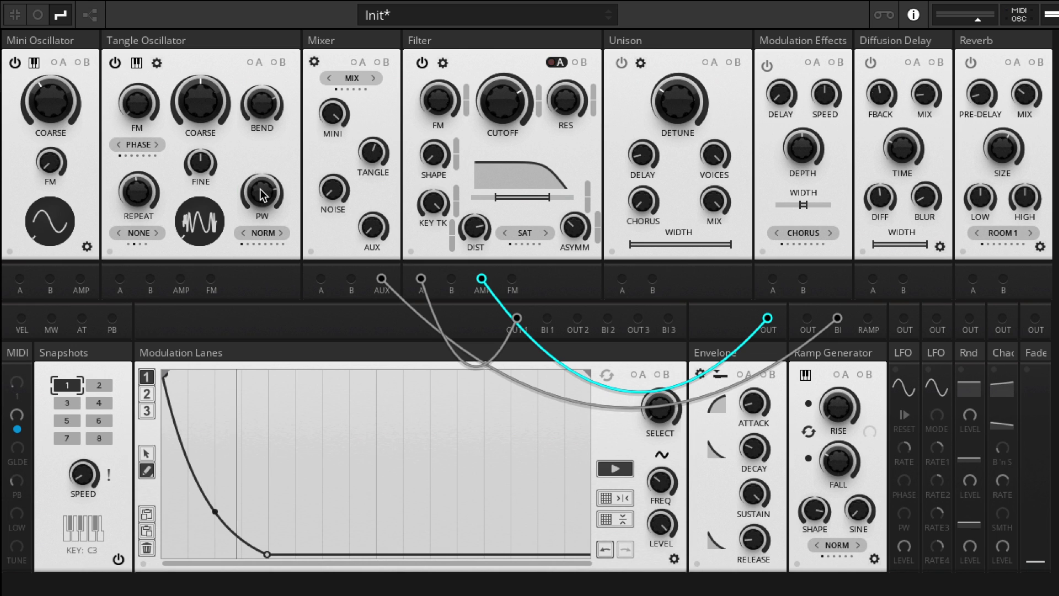
left_click_drag(260, 190, 255, 236)
left_click_drag(260, 116, 260, 119)
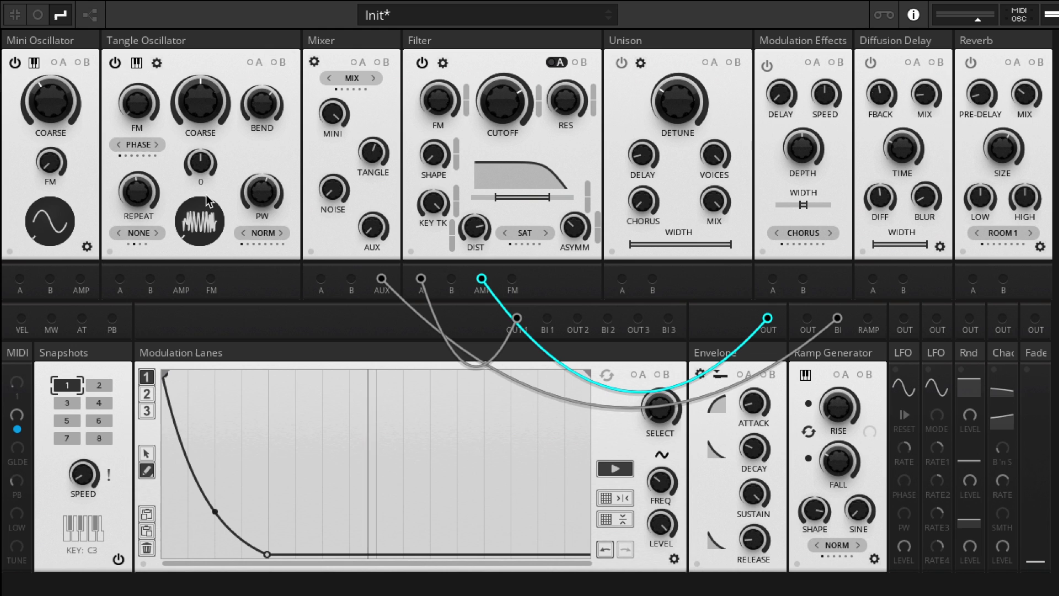
Lower the Tangle Oscillator's repeat from 16.74 and sweep its bend down and back up
left_click(144, 189)
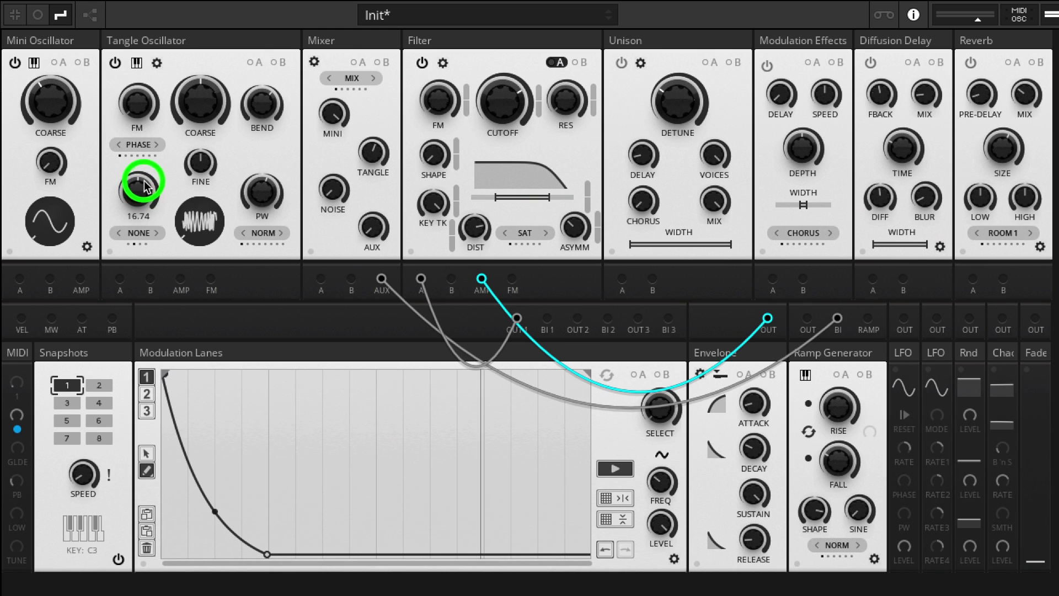
left_click_drag(145, 186, 138, 254)
left_click_drag(266, 103, 257, 254)
left_click_drag(268, 119, 277, 20)
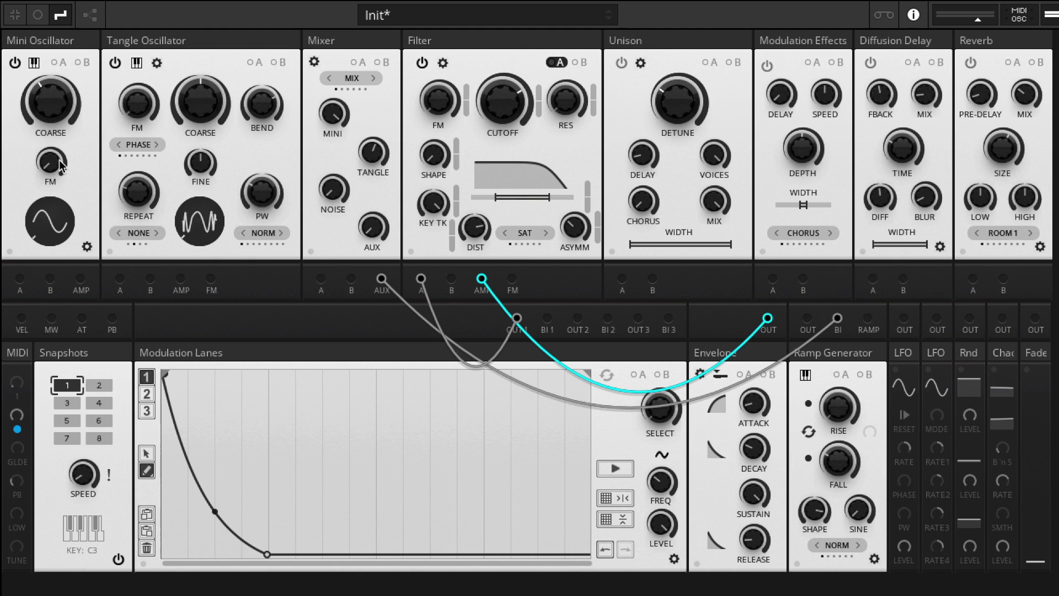
Try a small amount of FM on the Mini Oscillator and turn it back down
left_click_drag(58, 160, 64, 147)
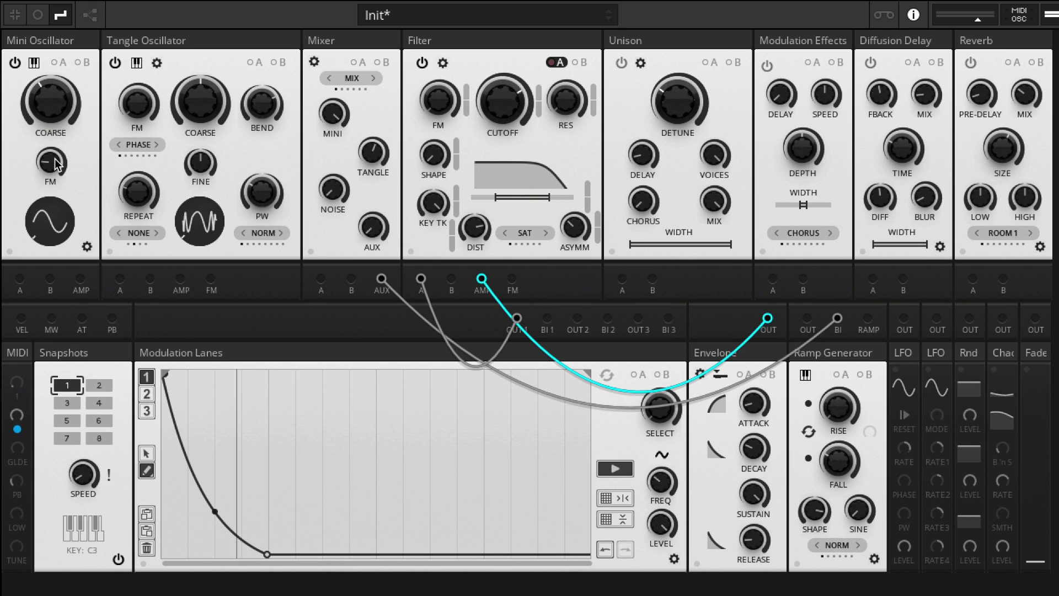
left_click_drag(54, 158, 54, 204)
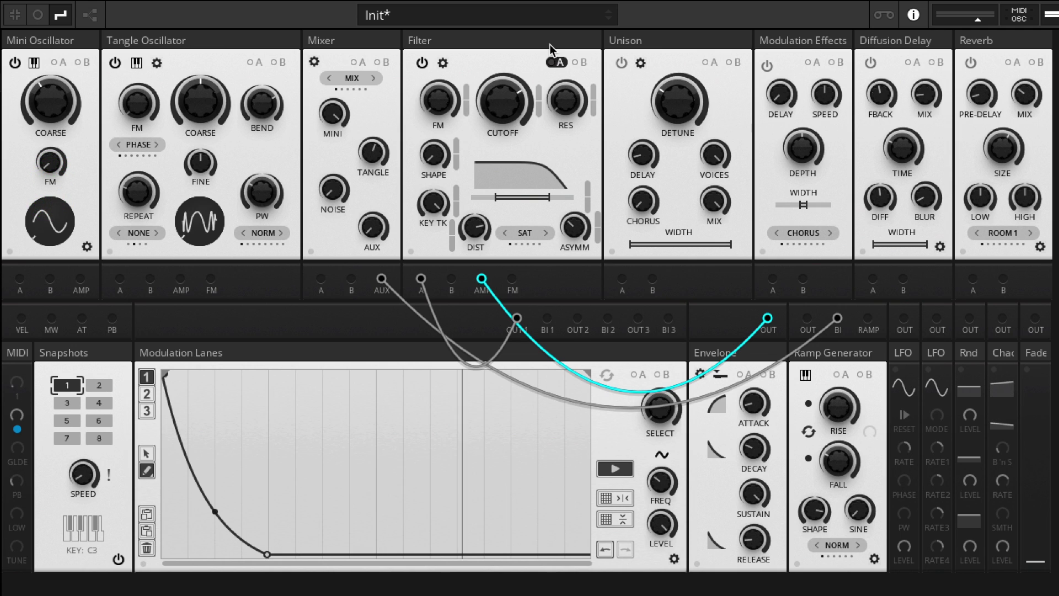
mouse_move(549, 44)
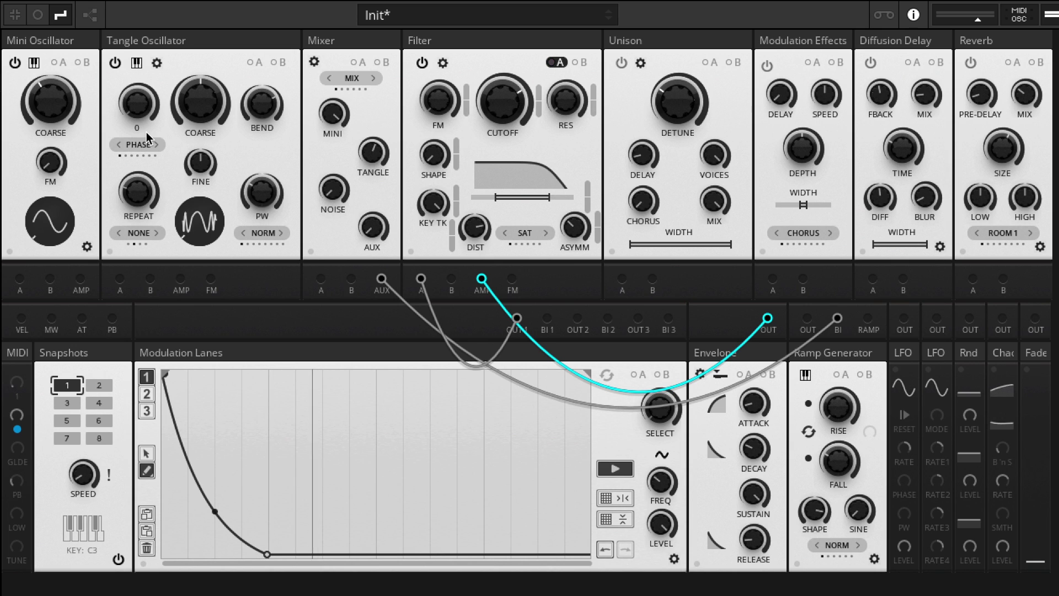
Raise the Tangle Oscillator's repeat and sweep its bend to -71.1 and back to slightly below centre, auditioning its FM as well
left_click_drag(139, 192, 148, 63)
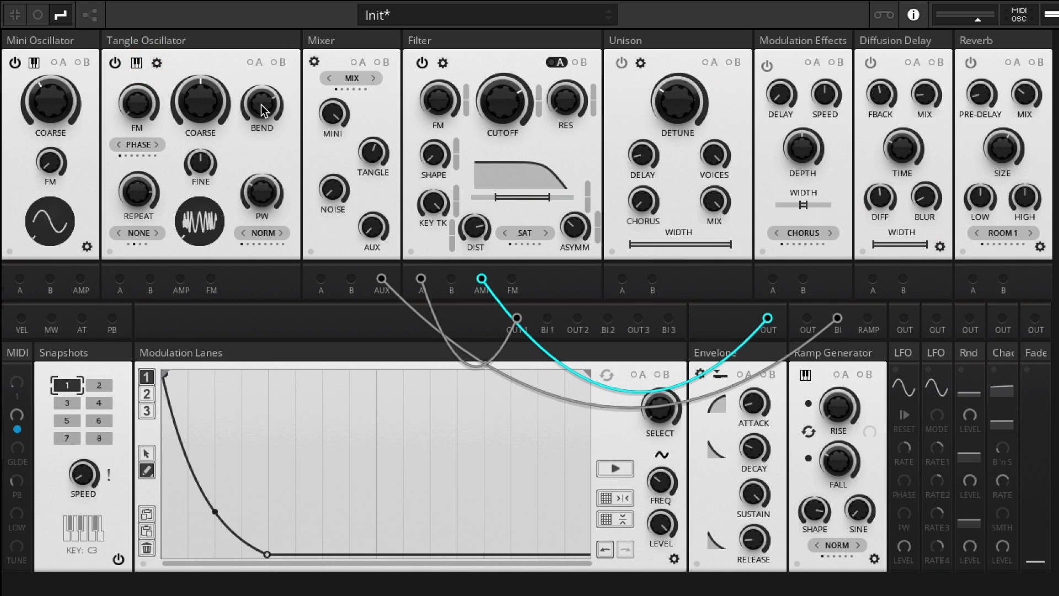
left_click_drag(261, 113, 266, 230)
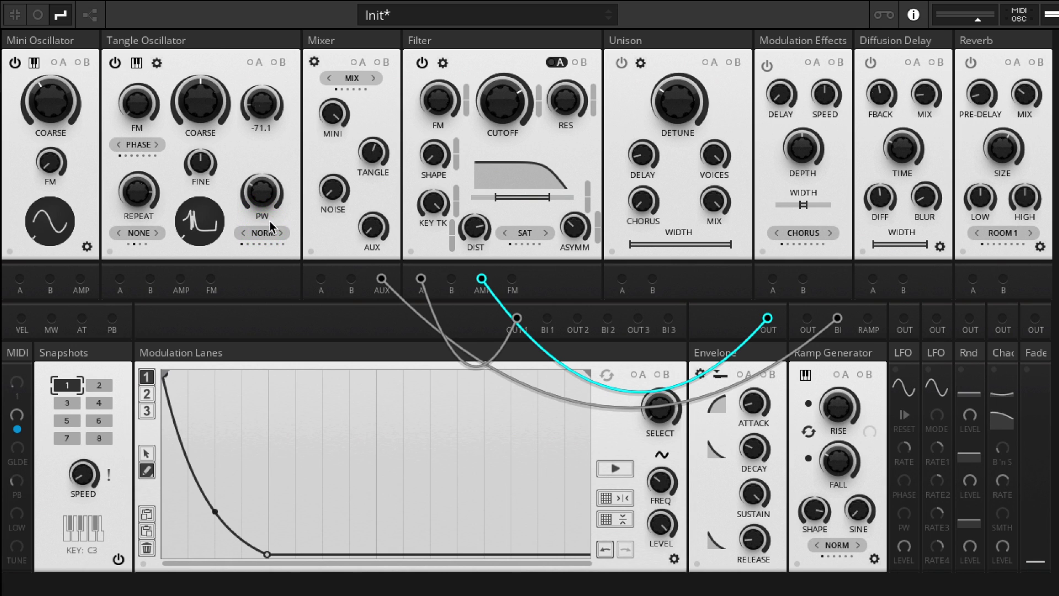
left_click_drag(269, 108, 271, 138)
left_click_drag(269, 109, 264, 59)
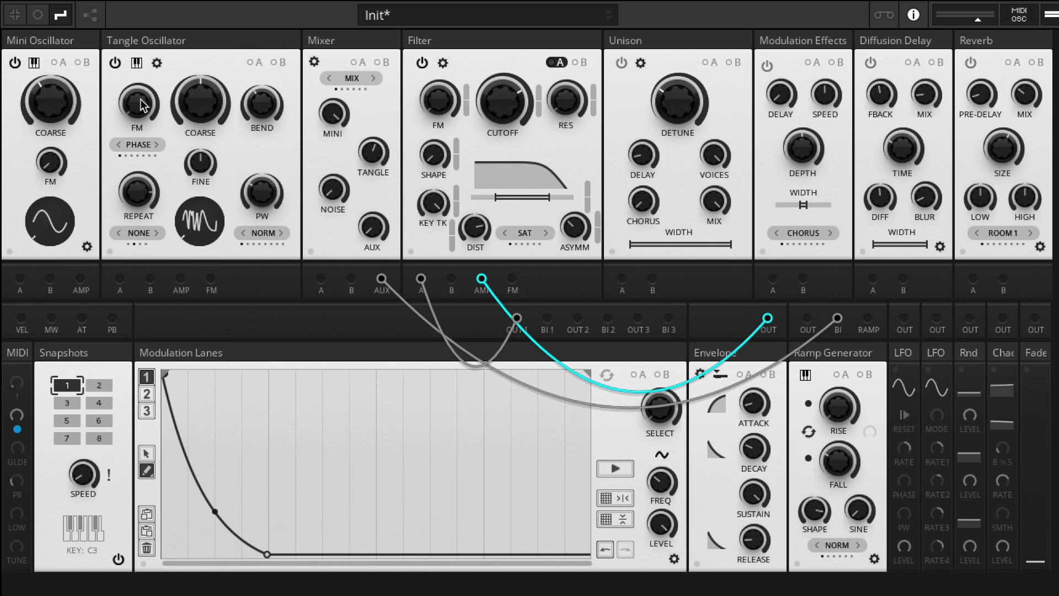
left_click_drag(143, 99, 147, 148)
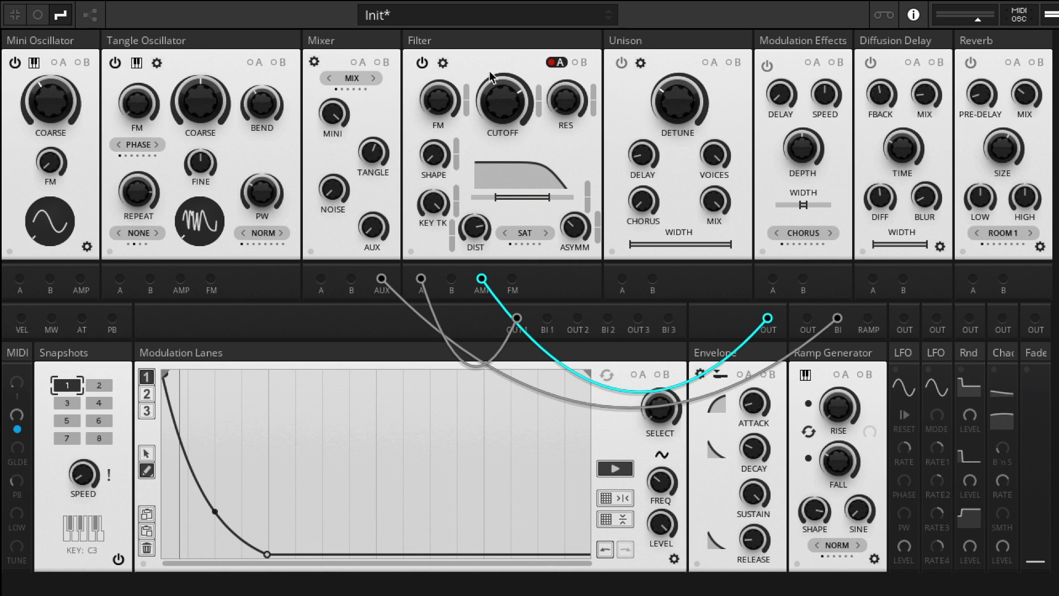
mouse_move(382, 166)
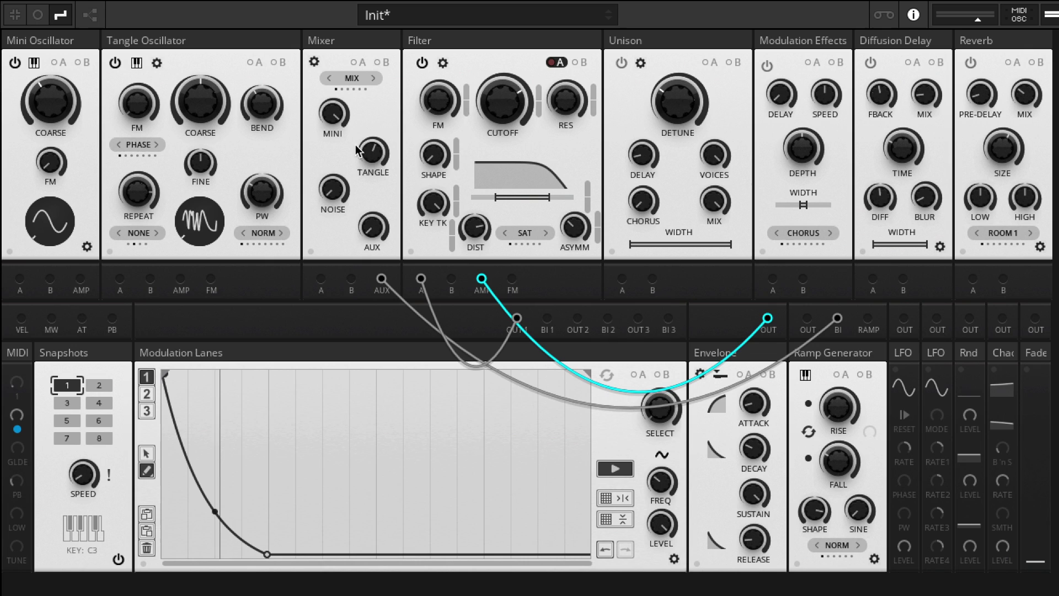